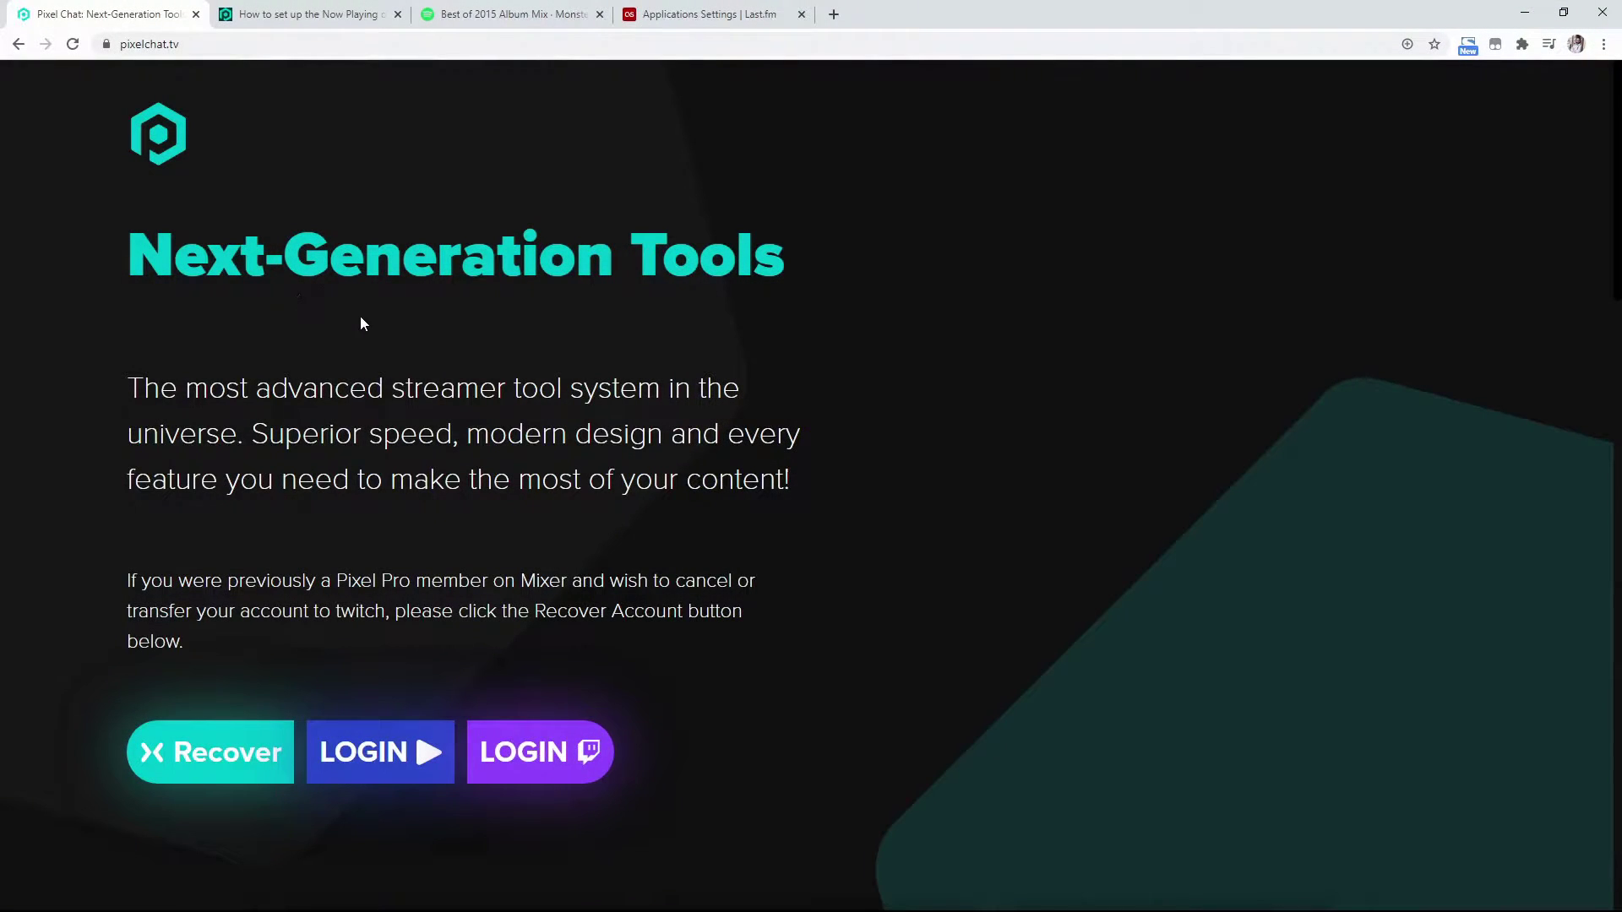
Step: Log in to Pixel Chat with Twitch and create a new Now Playing overlay
{"action": "left_click", "coordinate": [589, 751]}
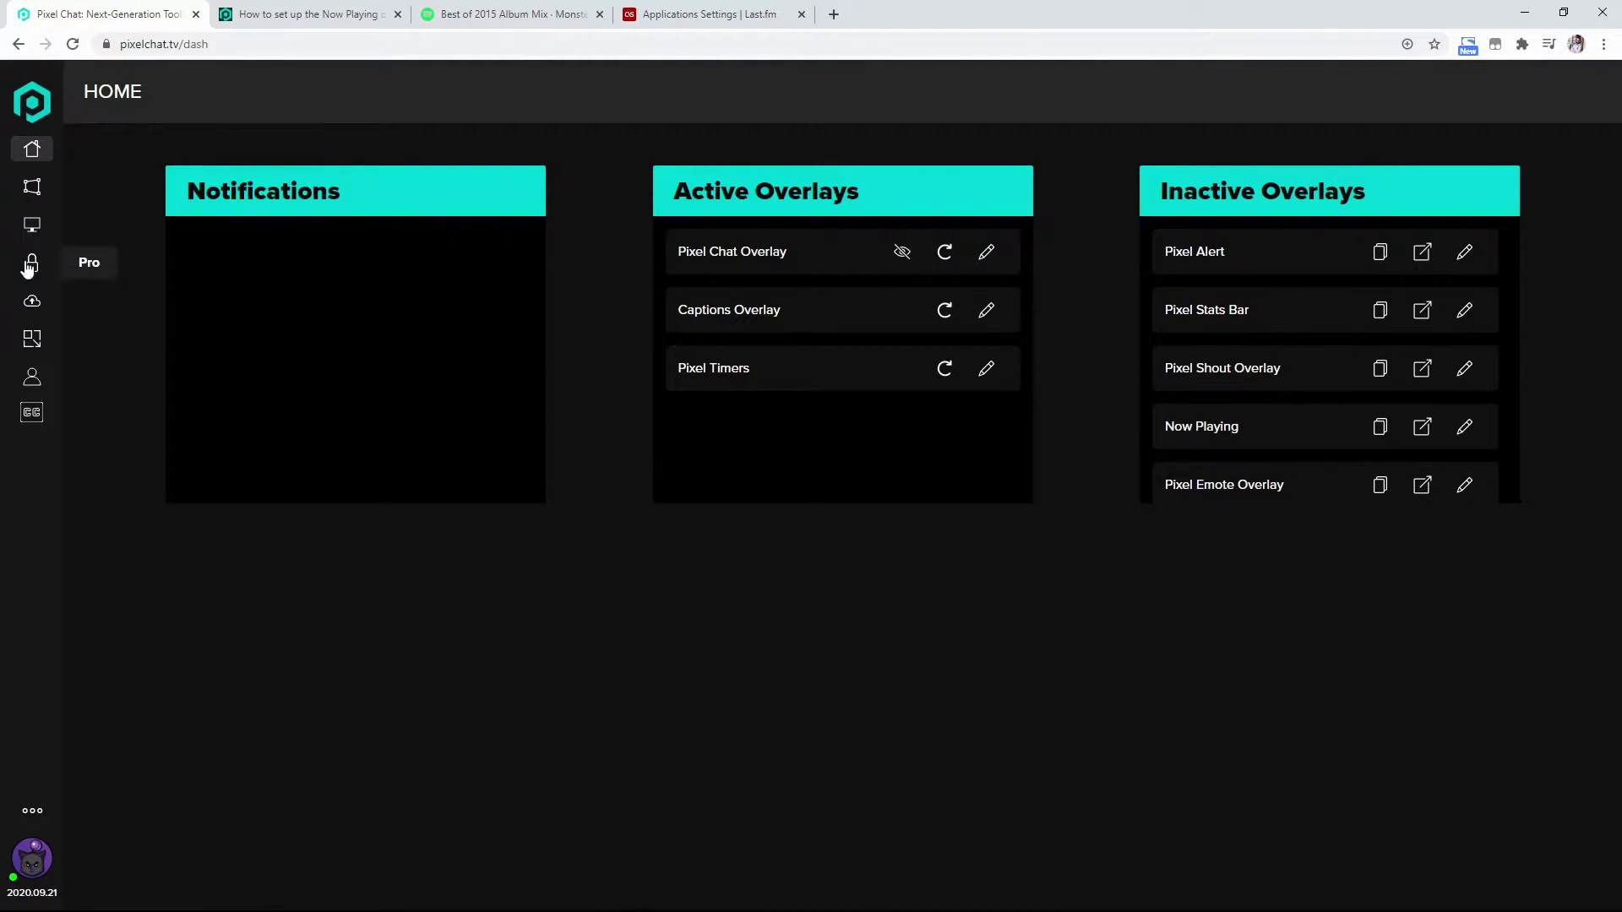
{"action": "left_click", "coordinate": [31, 188]}
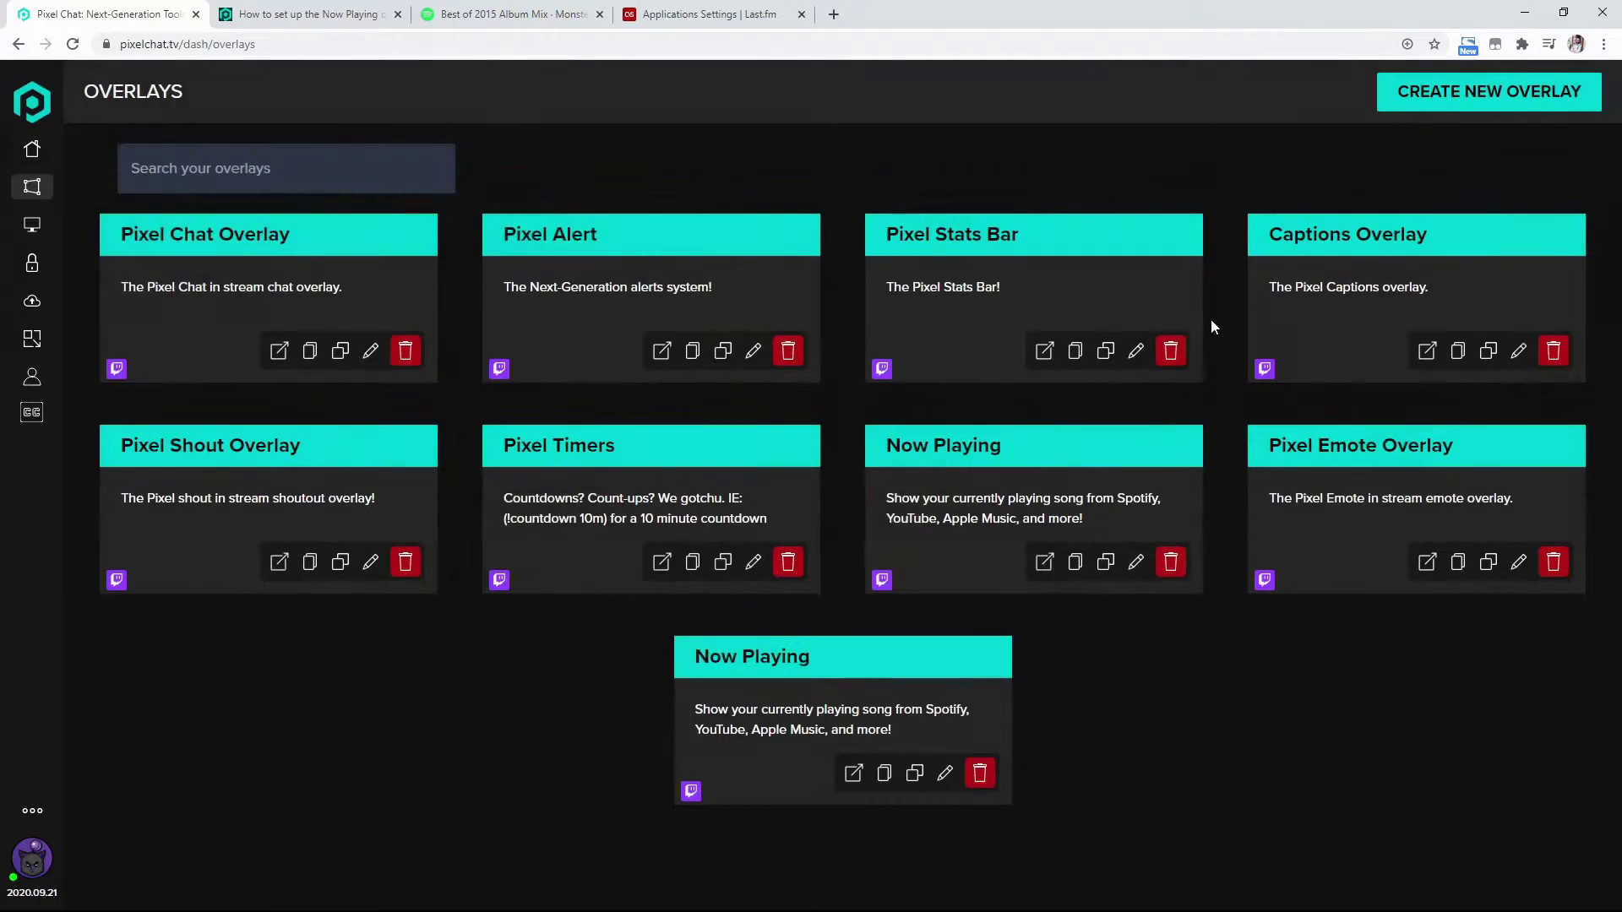
{"action": "left_click", "coordinate": [1529, 93]}
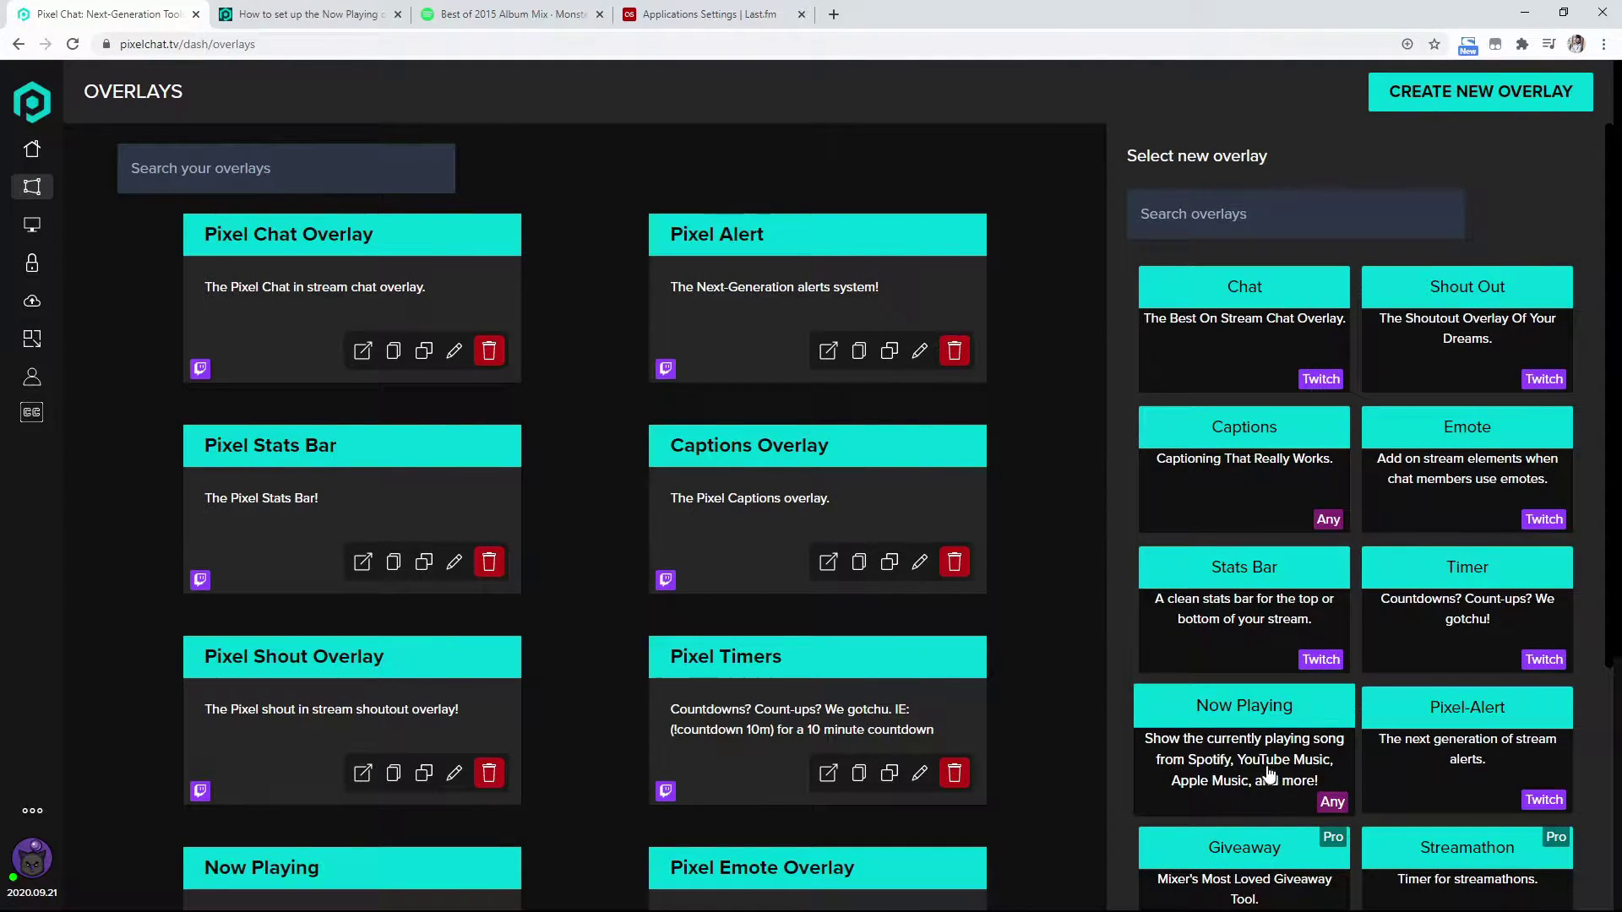
{"action": "left_click", "coordinate": [1237, 767]}
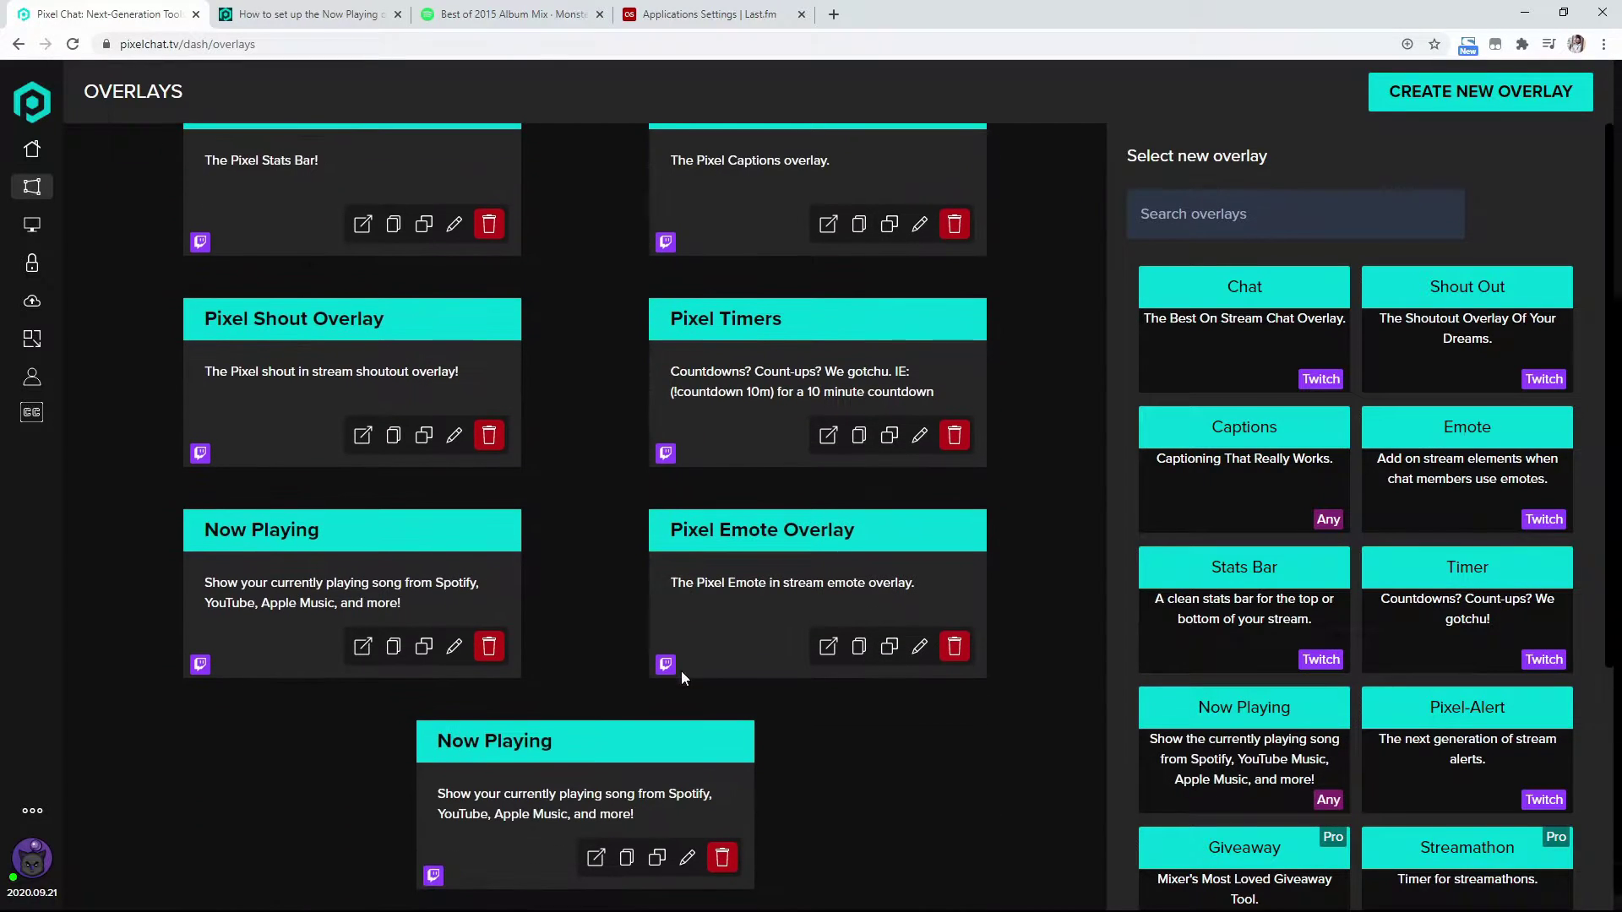
Step: Open the Now Playing overlay's editor and try a bright green background tint, then return it to black
{"action": "left_click", "coordinate": [454, 647]}
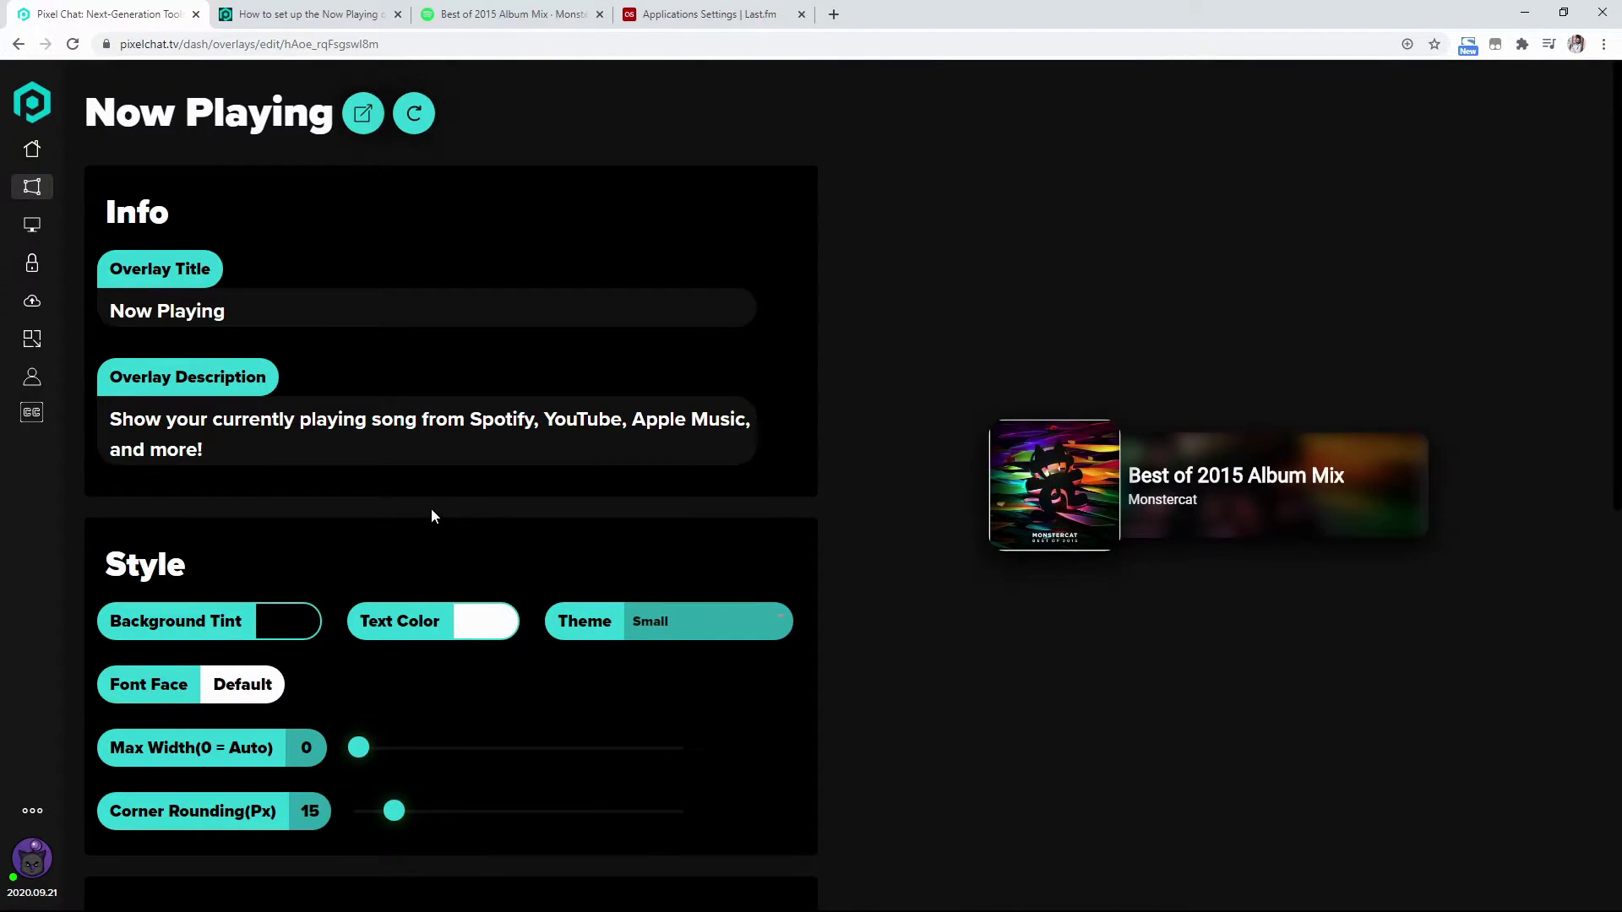
{"action": "left_click", "coordinate": [288, 633]}
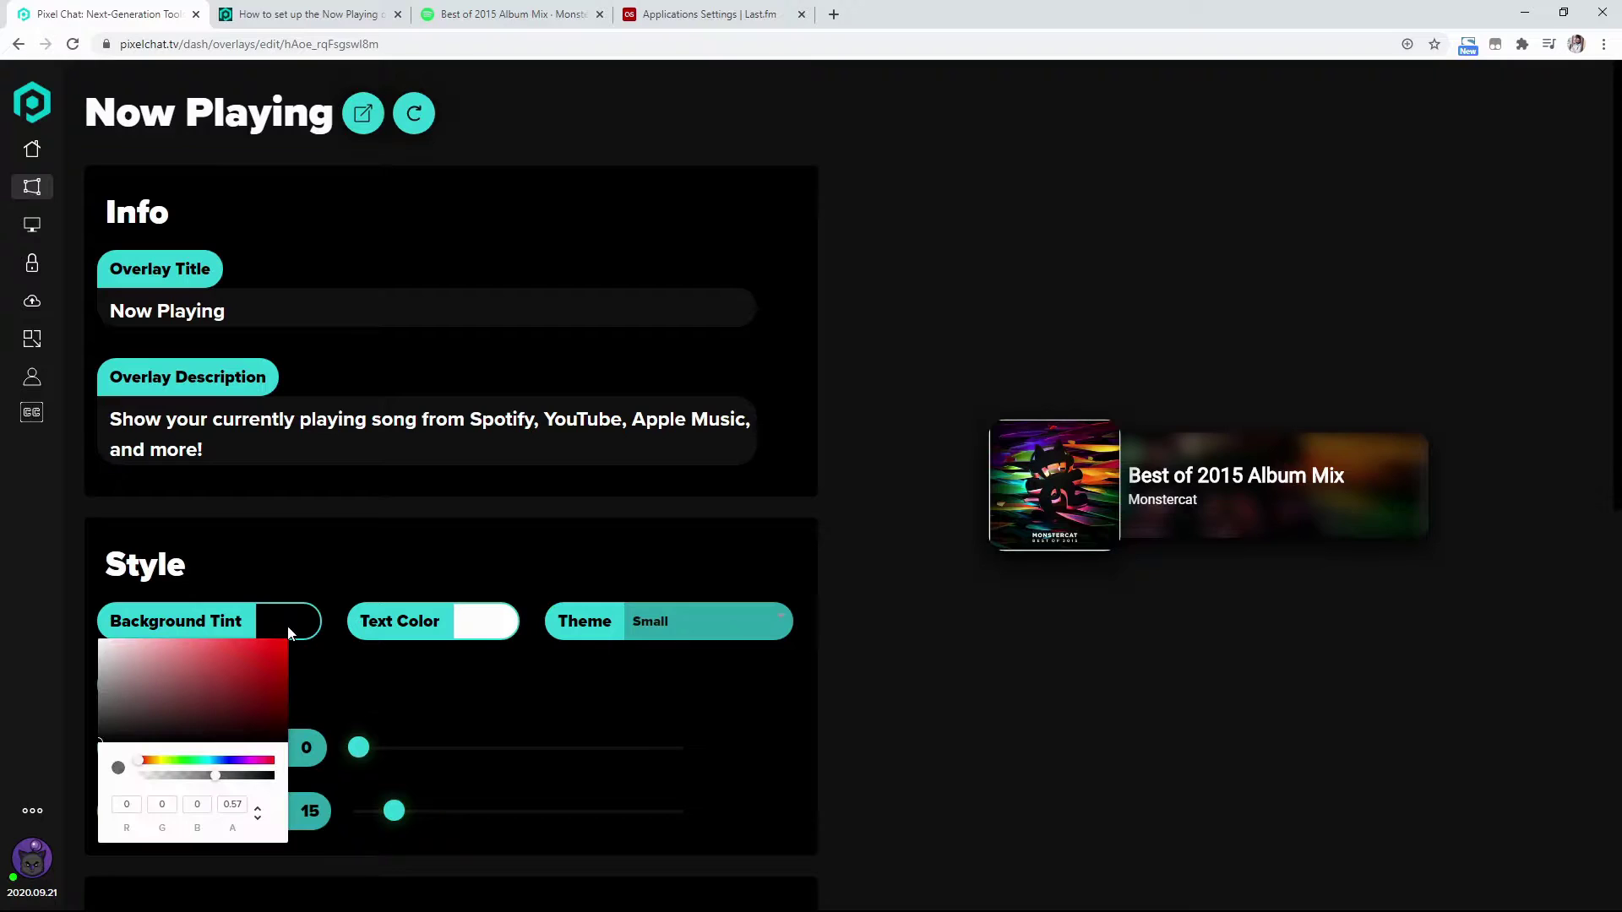
{"action": "left_click", "coordinate": [203, 760]}
{"action": "left_click", "coordinate": [175, 761]}
{"action": "left_click_drag", "start_coordinate": [257, 708], "coordinate": [297, 626]}
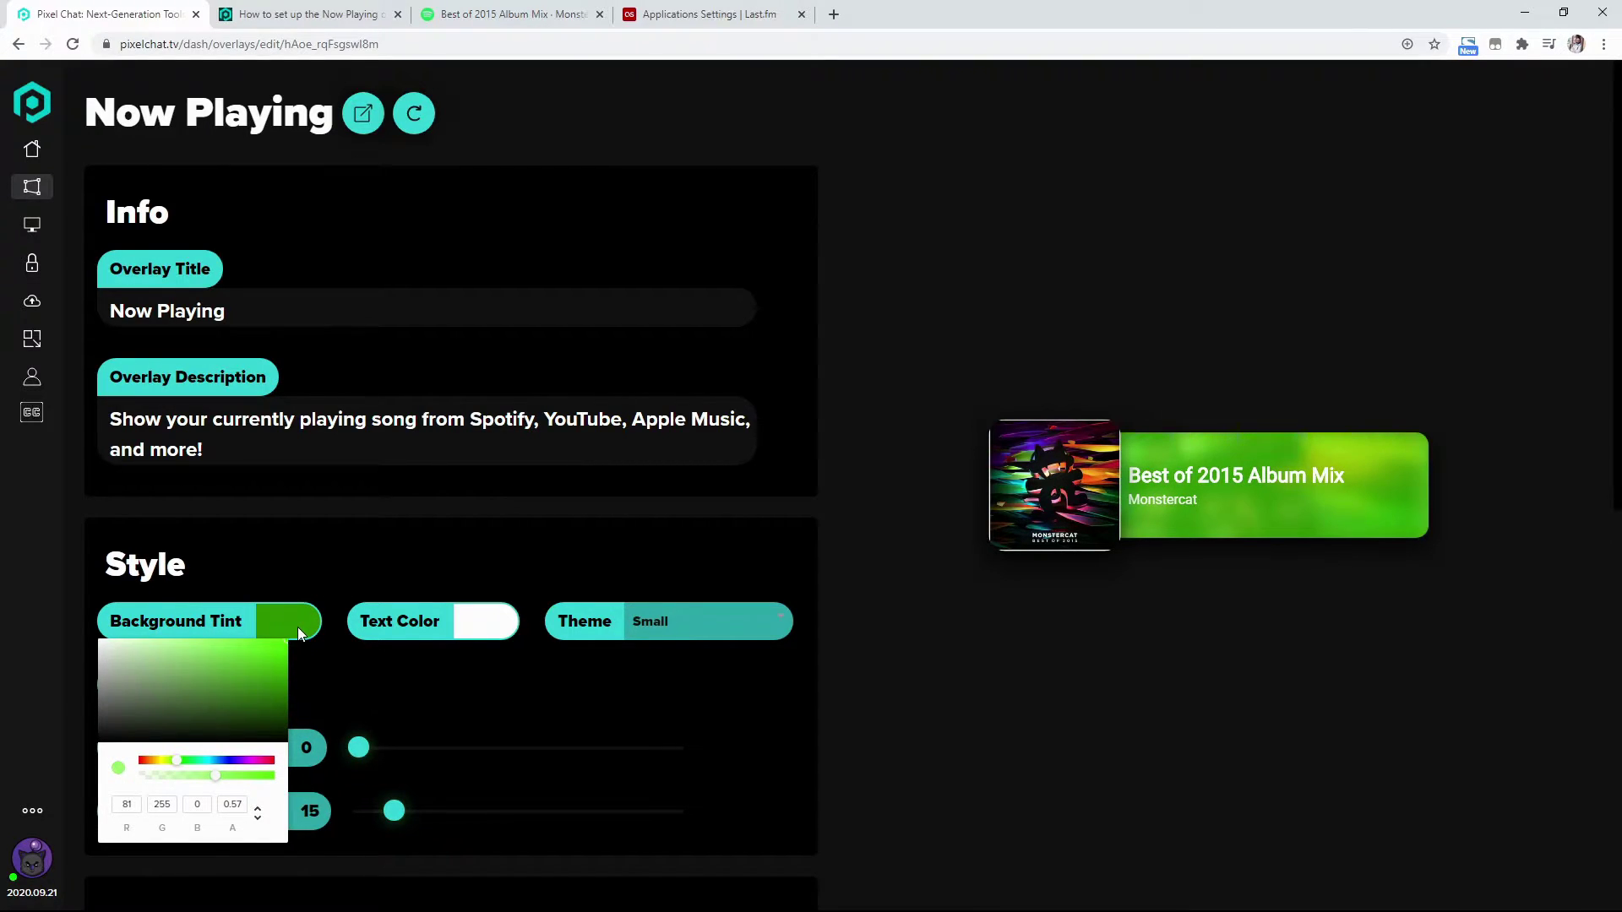
{"action": "left_click", "coordinate": [287, 645]}
{"action": "left_click_drag", "start_coordinate": [288, 646], "coordinate": [299, 753]}
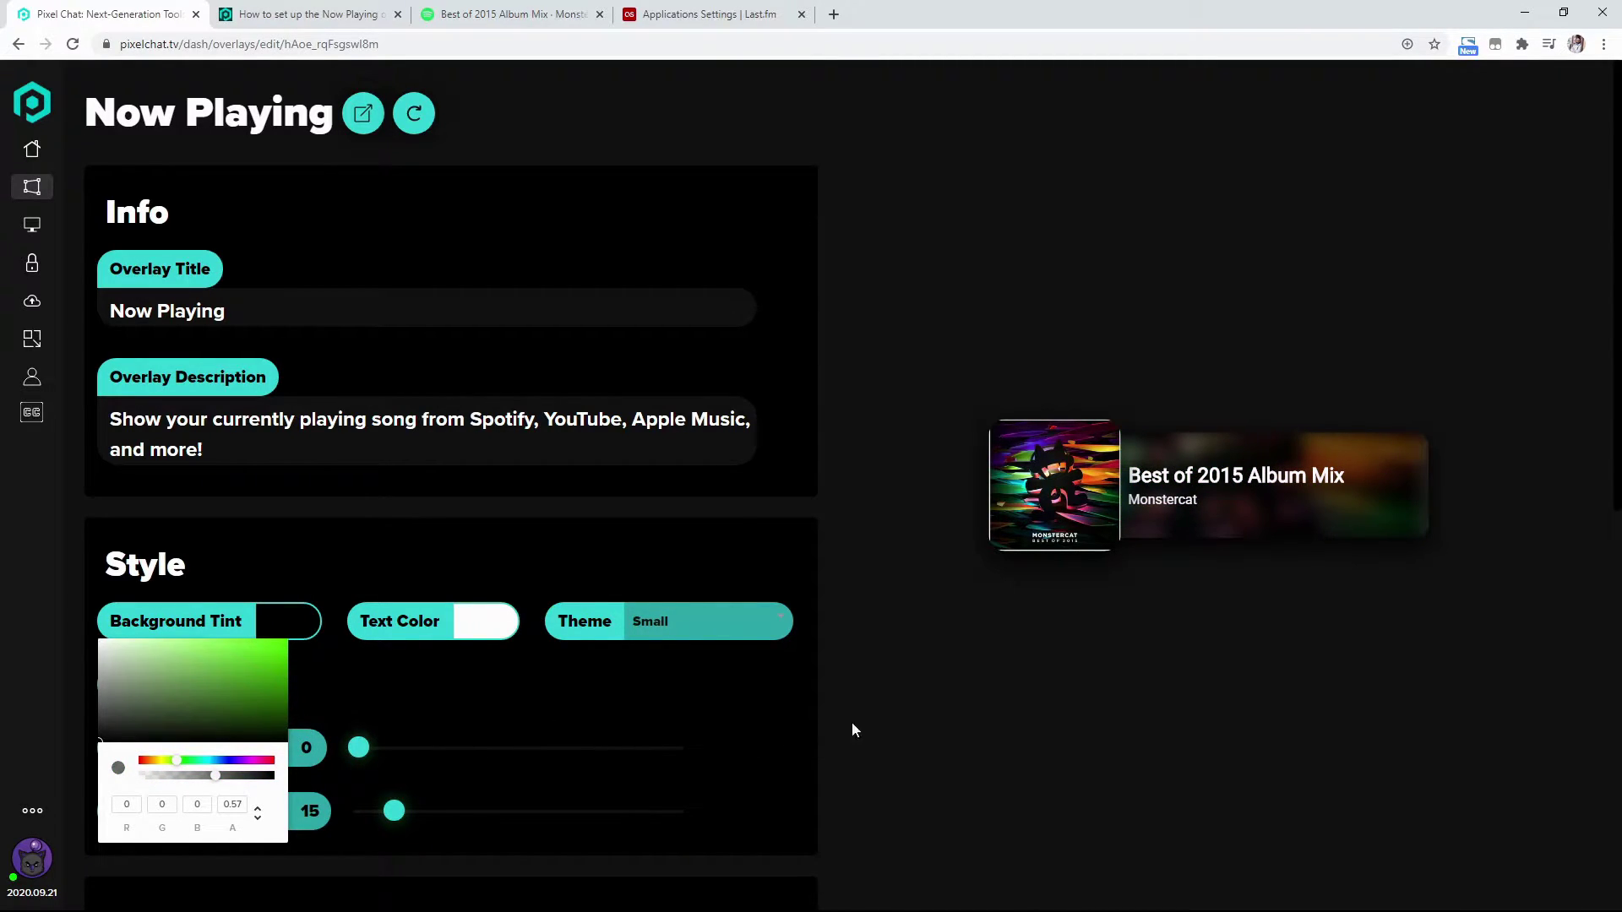
{"action": "left_click", "coordinate": [931, 745]}
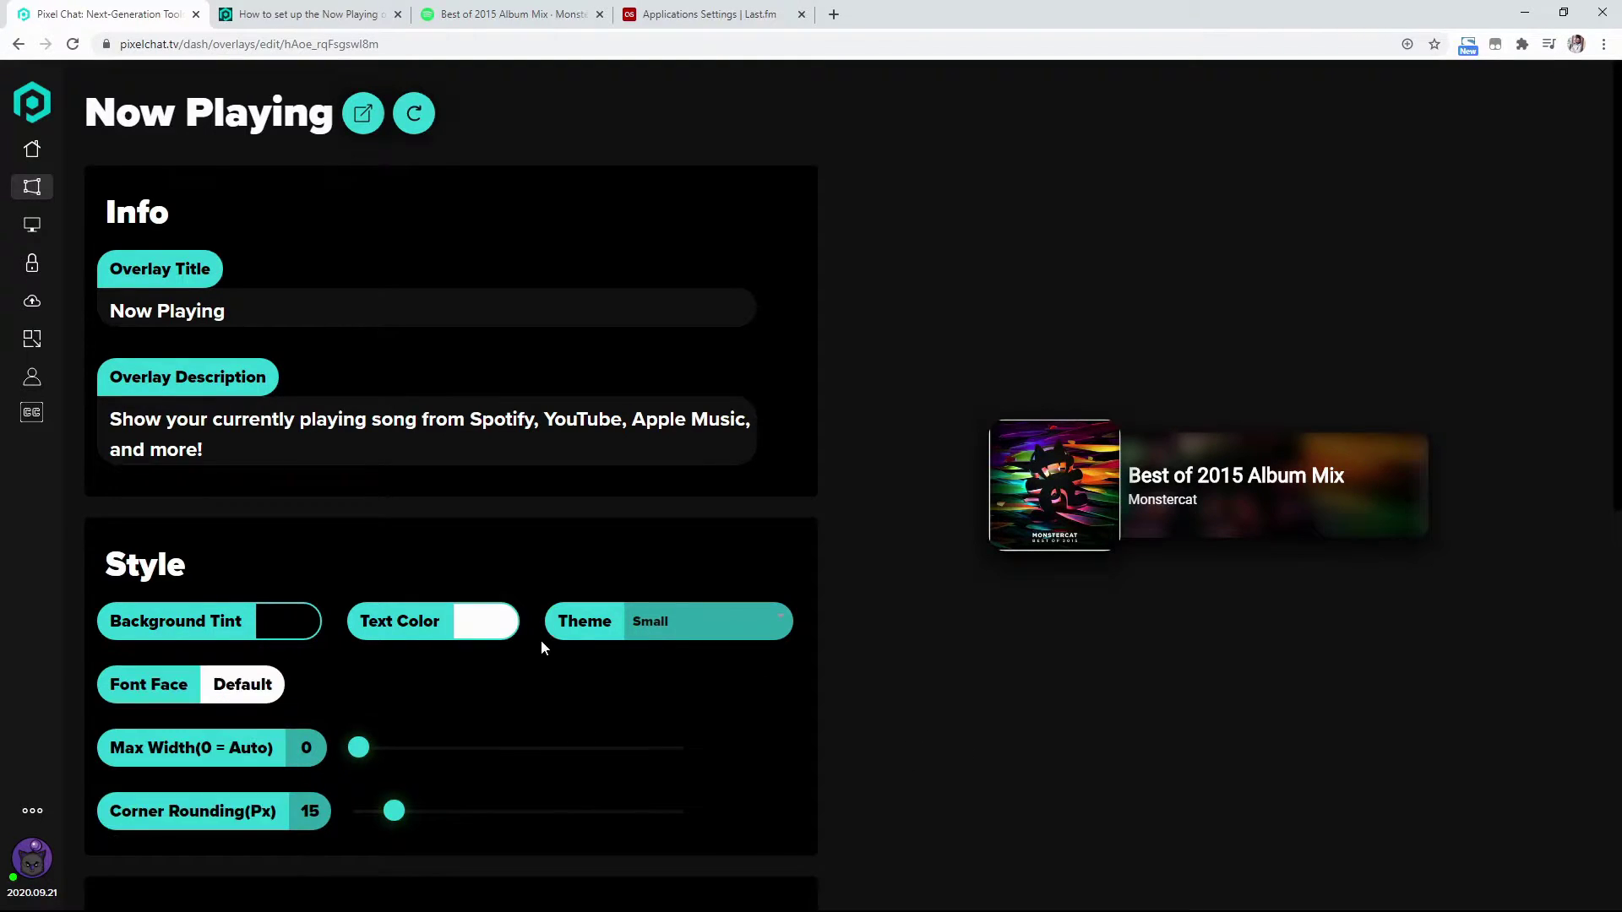
Step: Try red overlay text, then set the text colour back to near white
{"action": "left_click", "coordinate": [487, 627]}
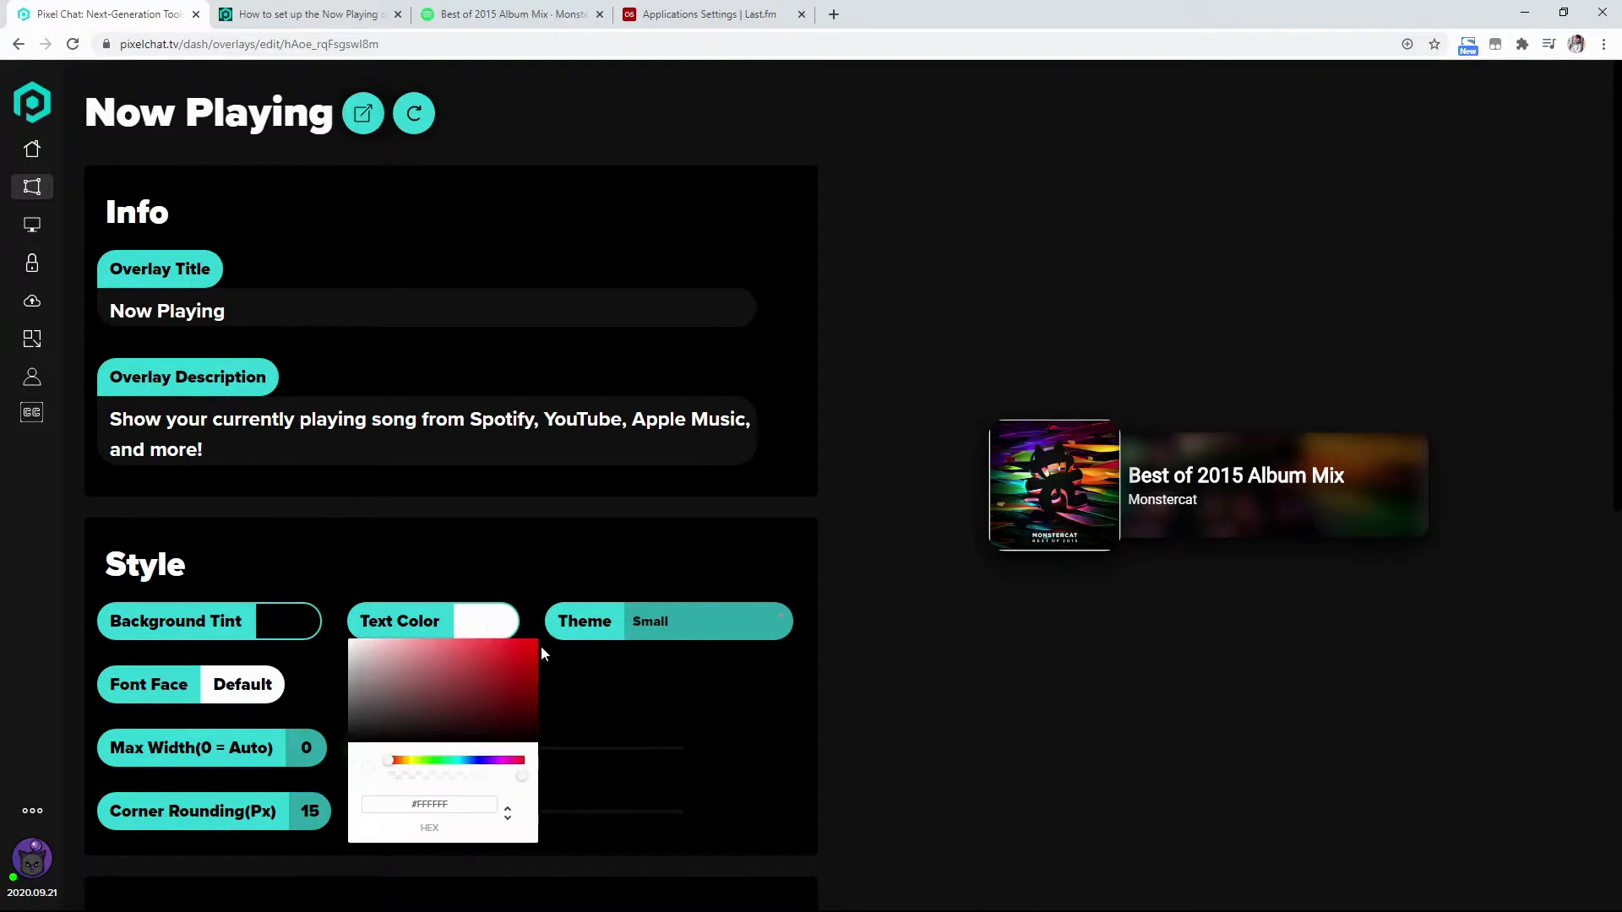
{"action": "left_click_drag", "start_coordinate": [516, 651], "coordinate": [555, 642]}
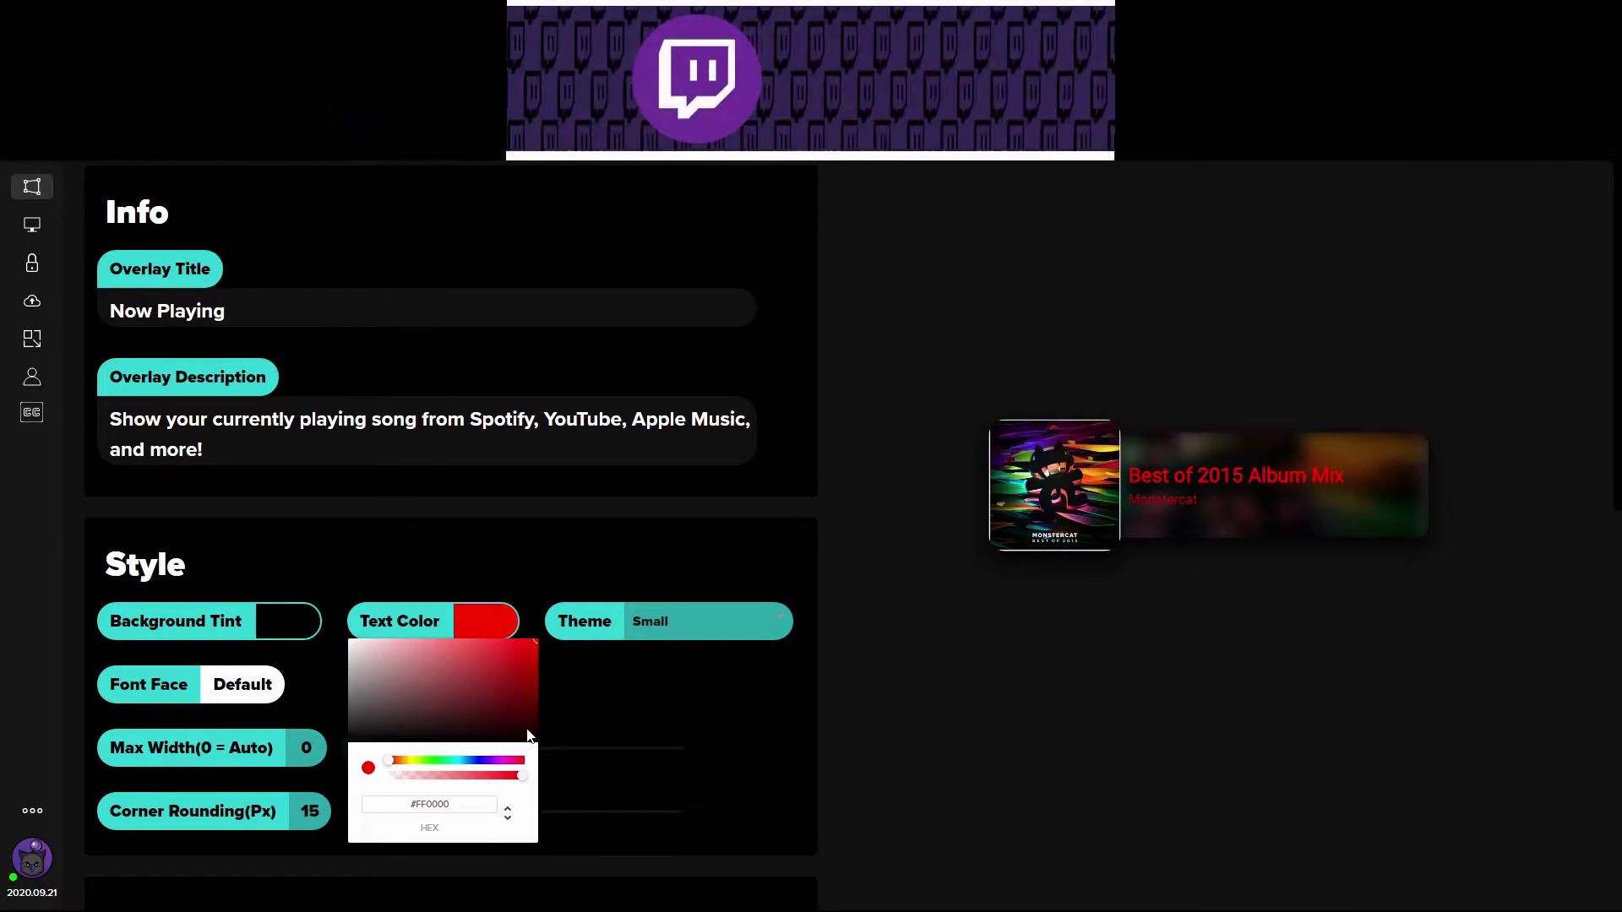
{"action": "left_click", "coordinate": [368, 664]}
{"action": "left_click", "coordinate": [349, 643]}
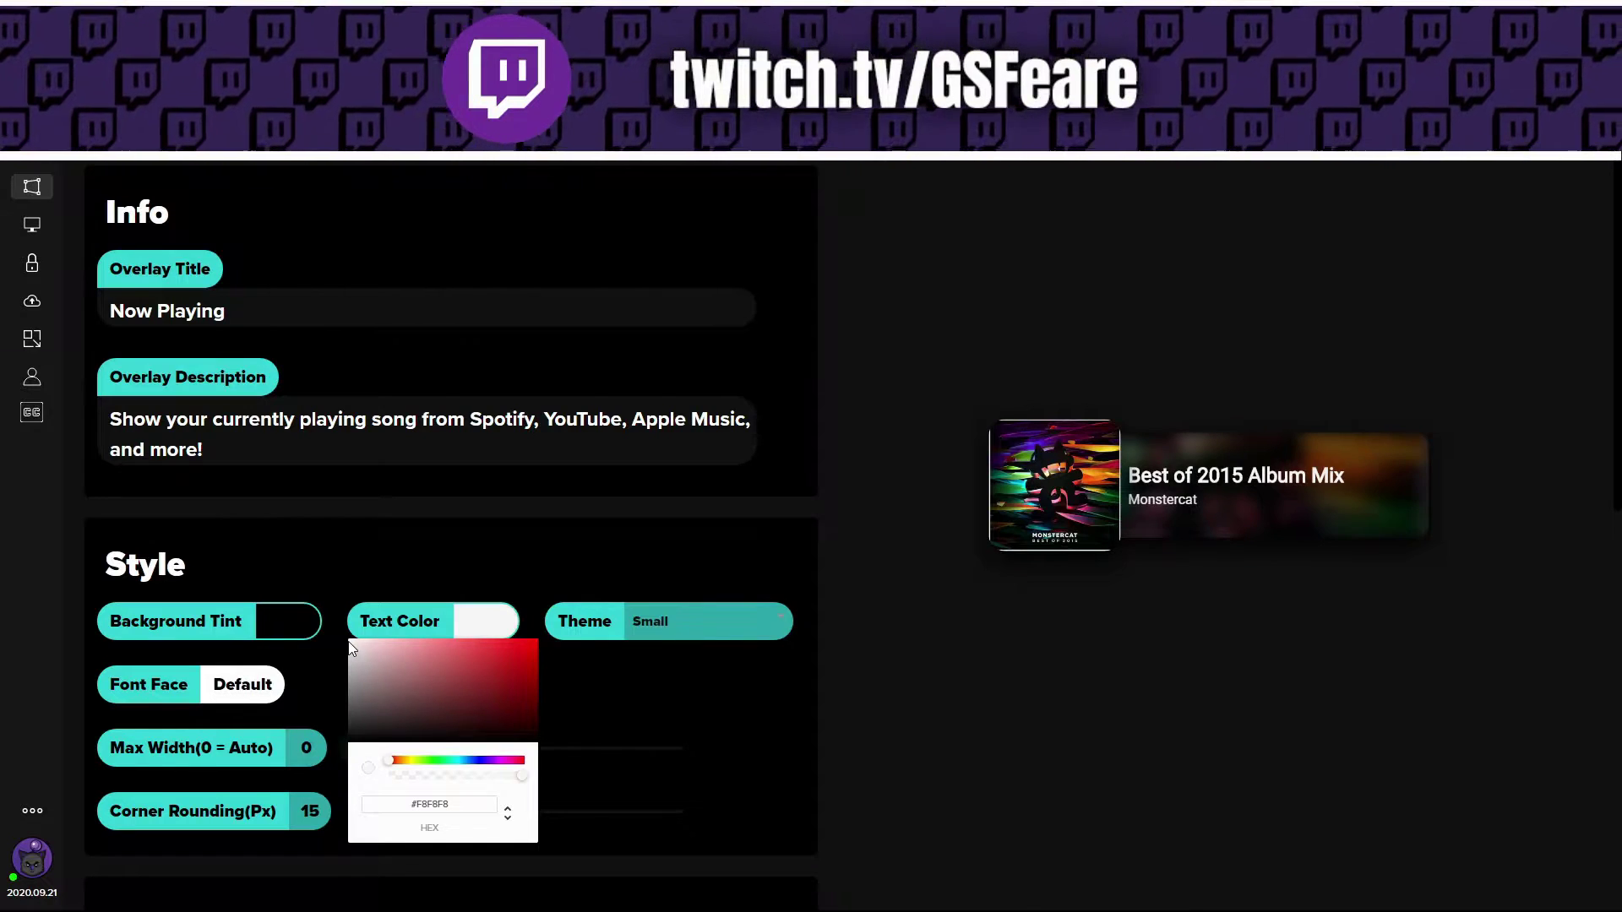
{"action": "left_click", "coordinate": [1170, 650]}
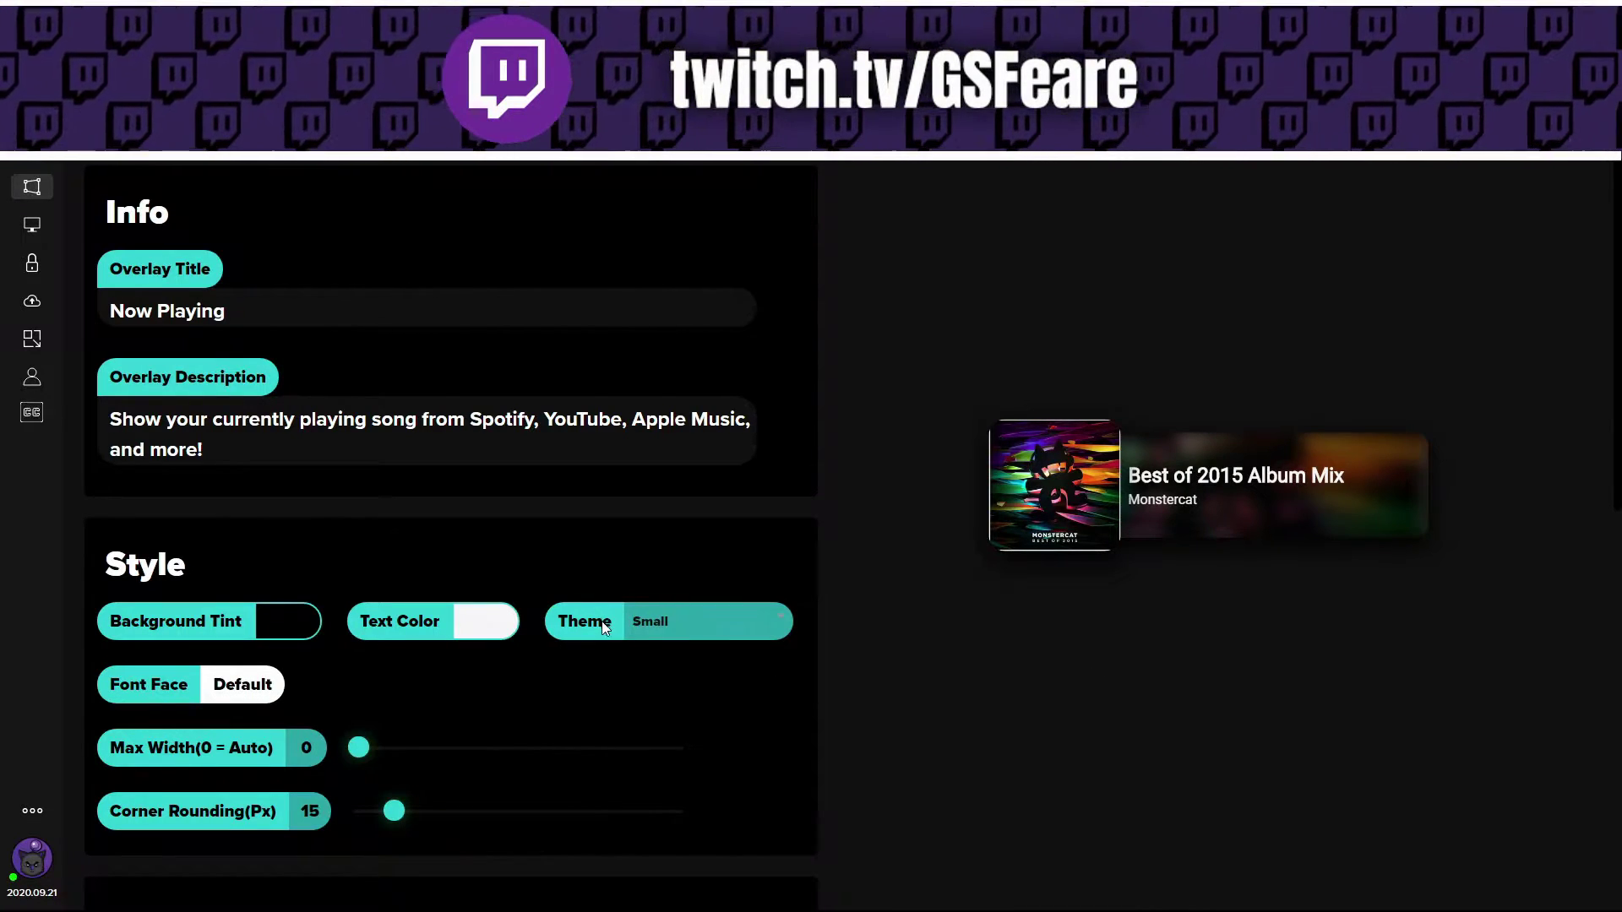
Step: Switch the overlay theme to Large, then back to Small
{"action": "left_click", "coordinate": [647, 627]}
{"action": "left_click", "coordinate": [672, 660]}
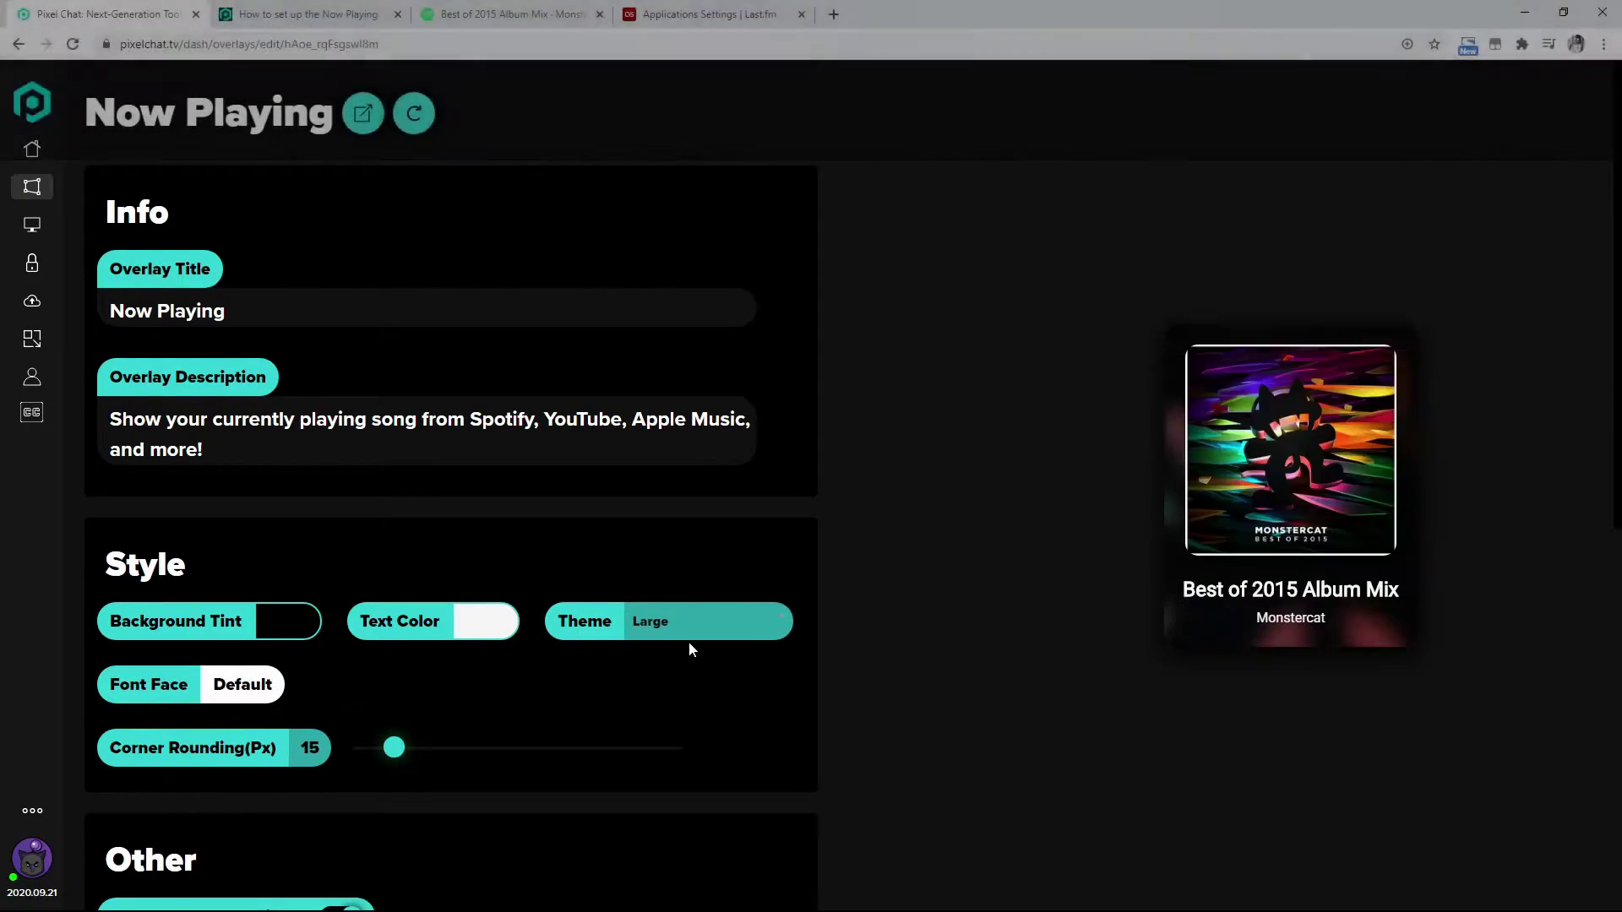
{"action": "left_click", "coordinate": [687, 629]}
{"action": "left_click", "coordinate": [706, 688]}
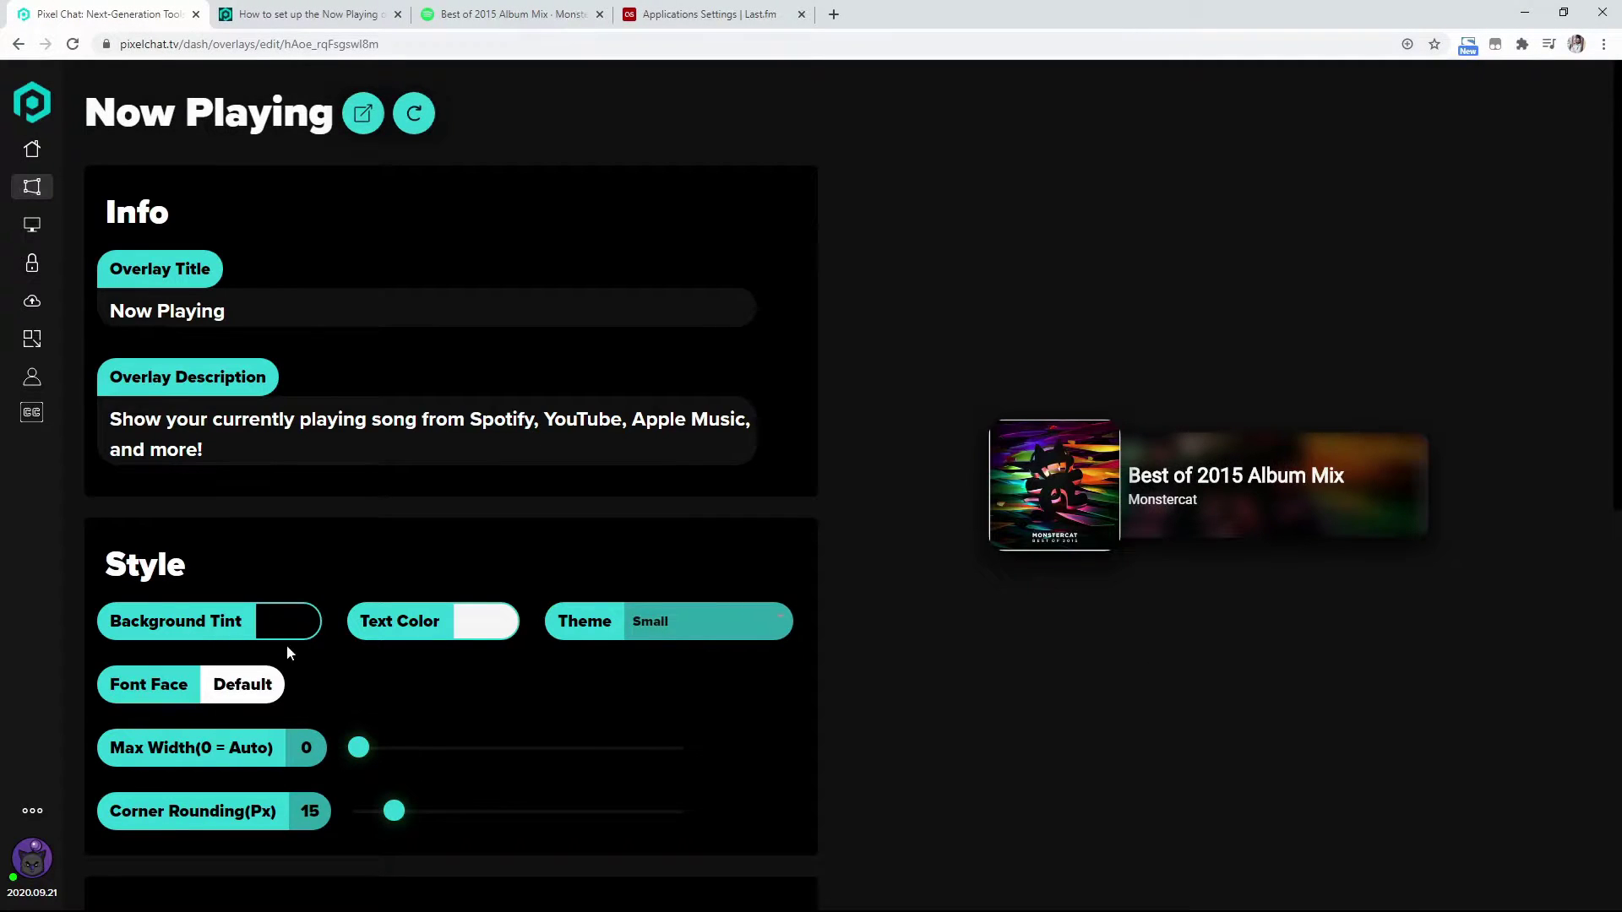
Step: Browse the font choices and personal fonts, close the picker keeping Default, and test Max Width
{"action": "left_click", "coordinate": [262, 684]}
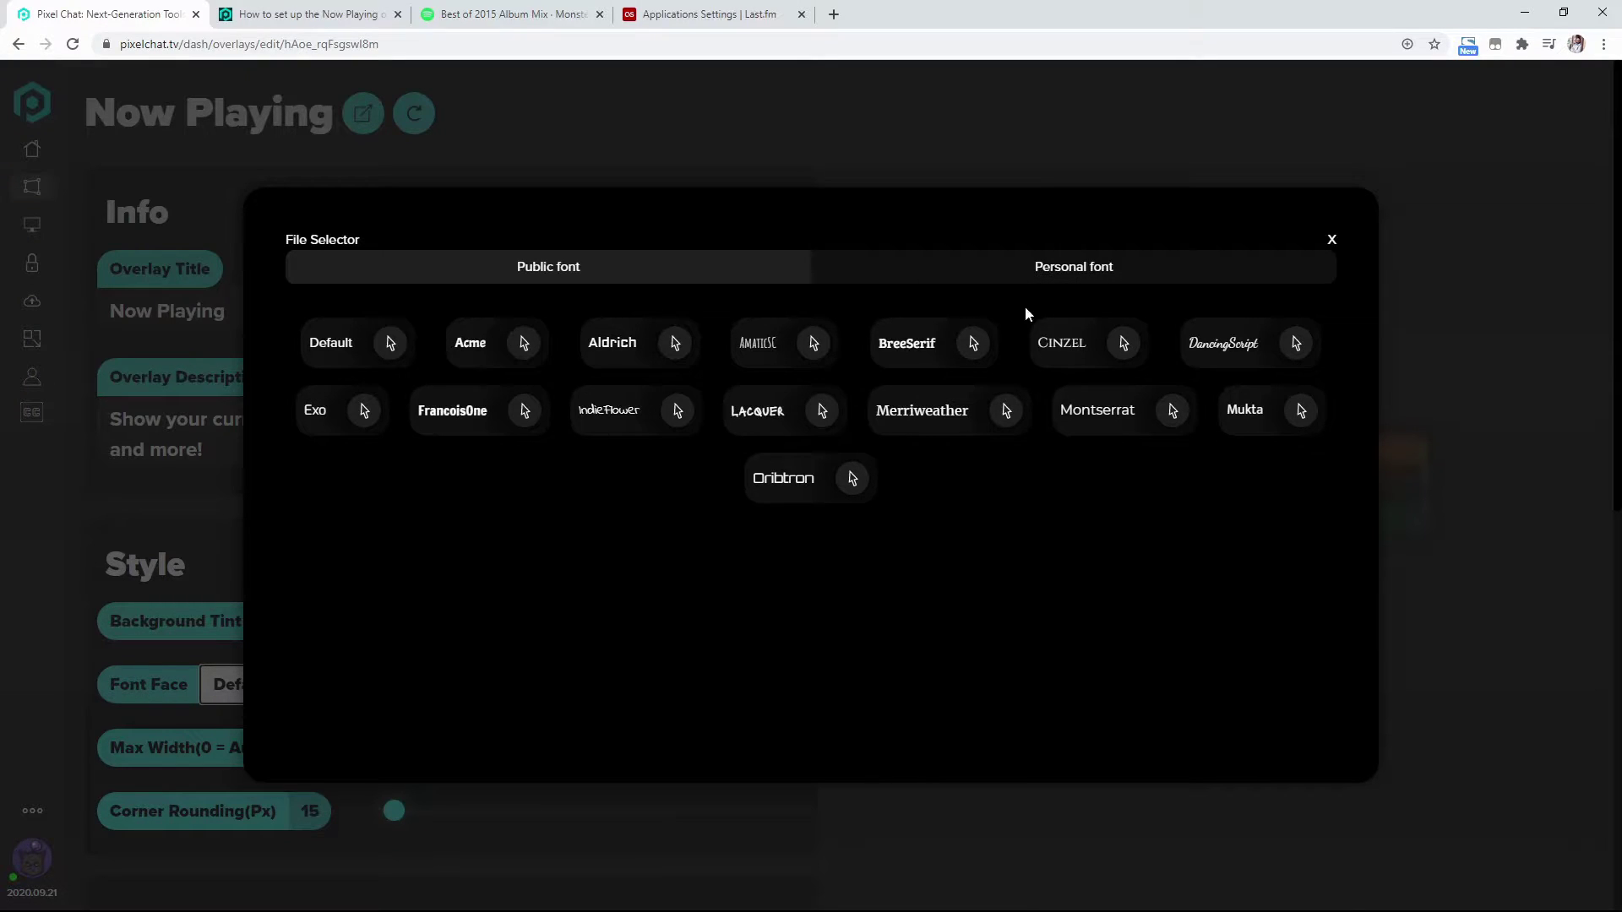
{"action": "left_click", "coordinate": [1058, 285]}
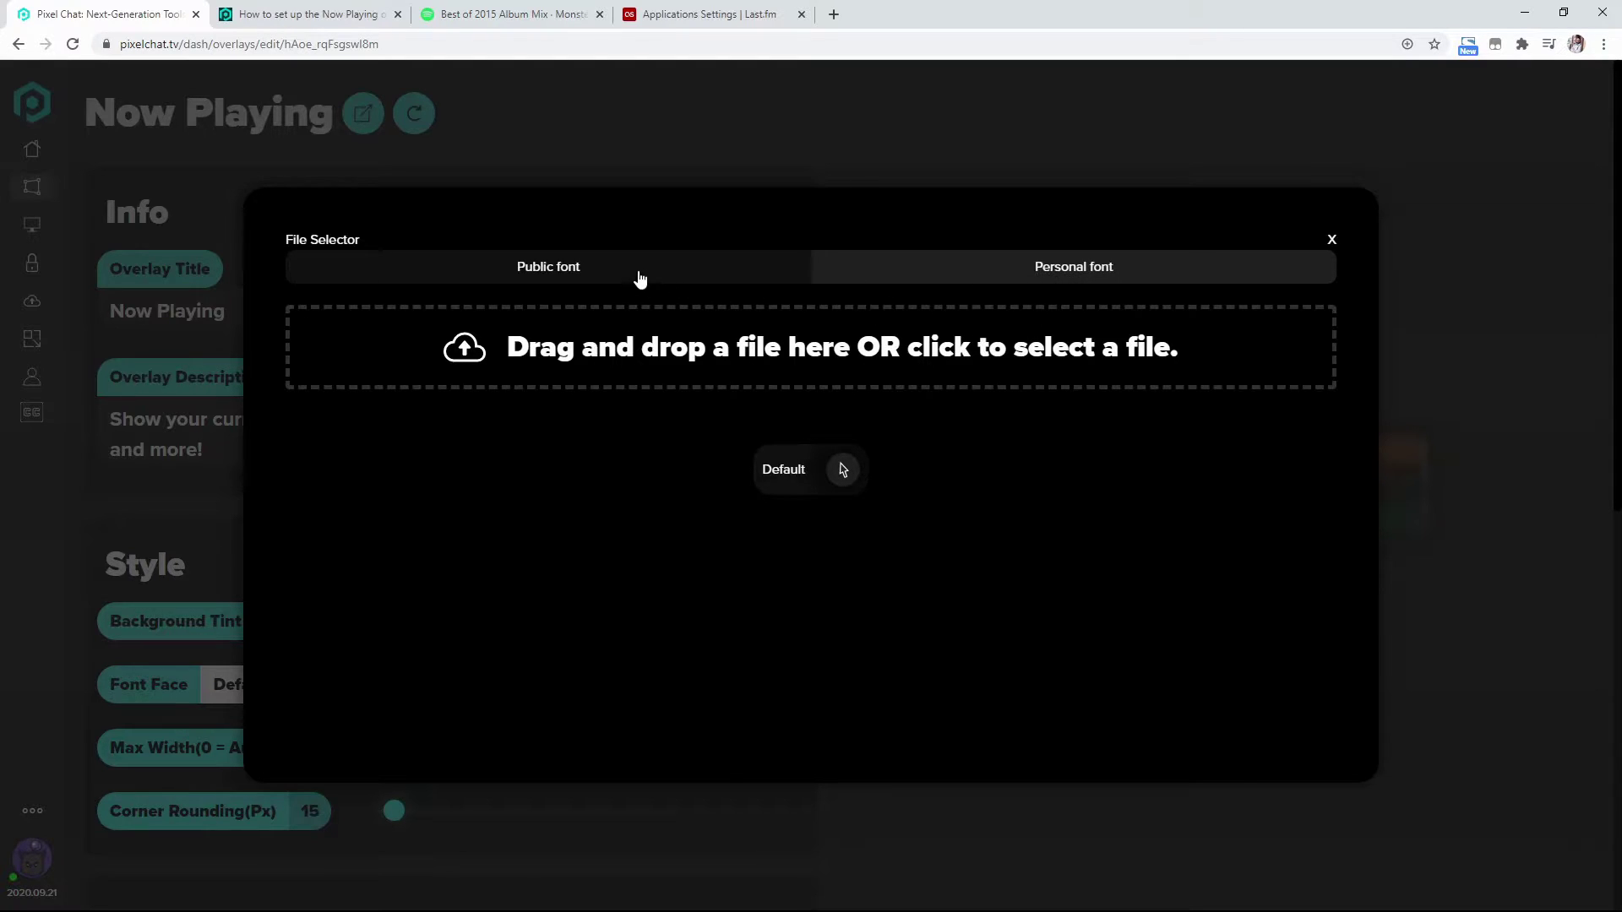
{"action": "left_click", "coordinate": [1333, 240]}
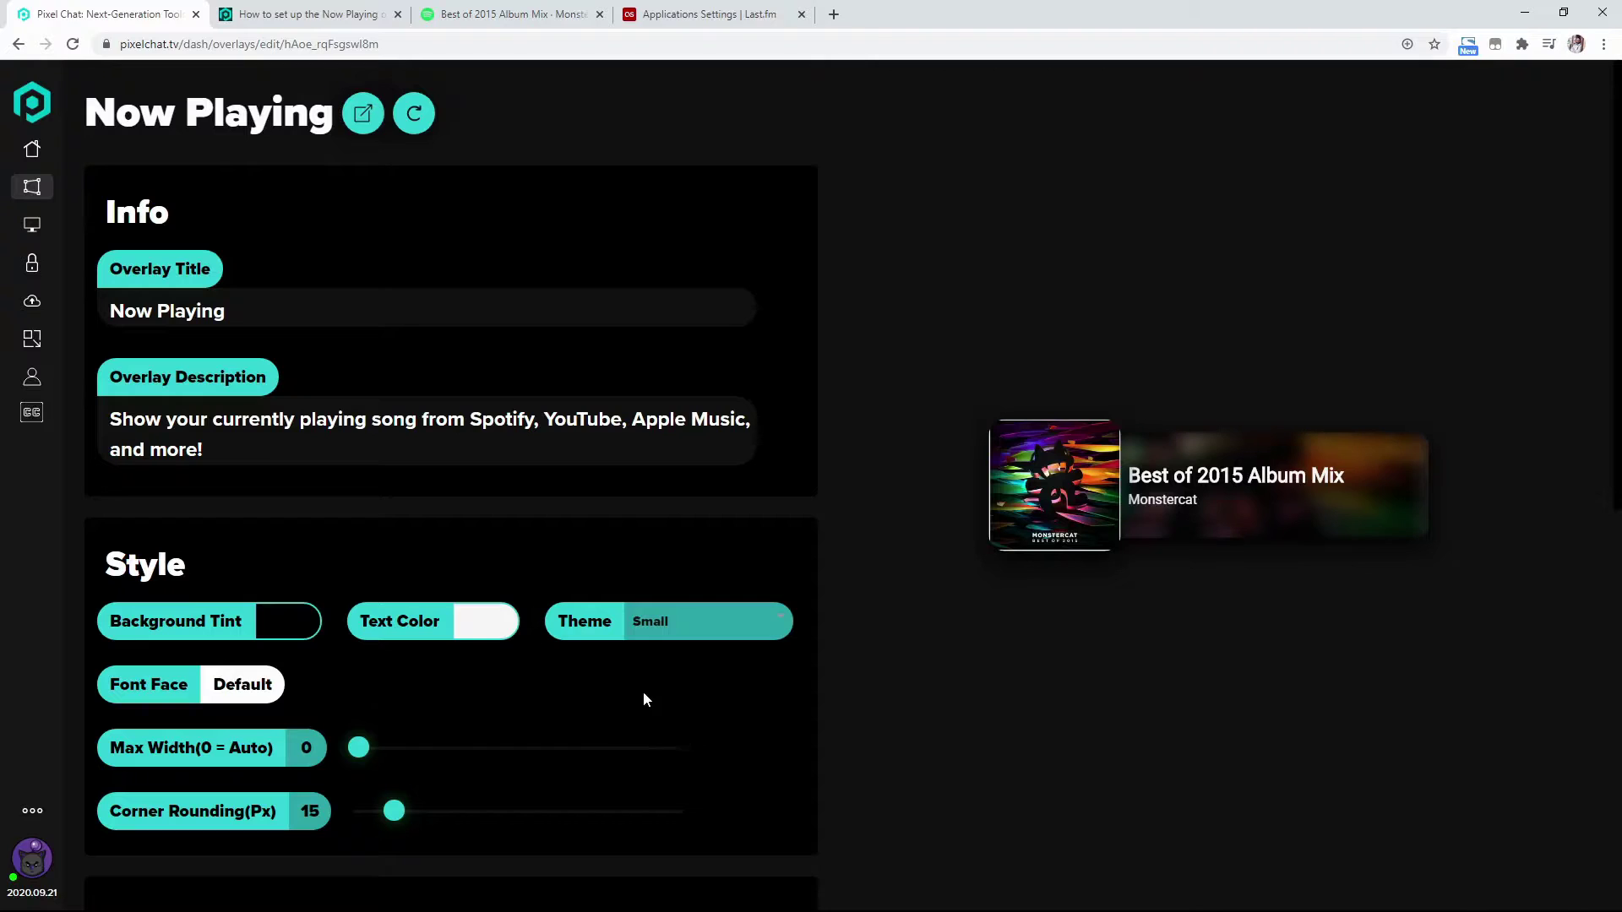
{"action": "mouse_move", "coordinate": [358, 747]}
{"action": "left_mouse_down"}
{"action": "mouse_move", "coordinate": [470, 753]}
{"action": "mouse_move", "coordinate": [337, 760]}
{"action": "left_mouse_up"}
{"action": "scroll", "coordinate": [762, 748], "scroll_direction": "down", "scroll_amount": 2}
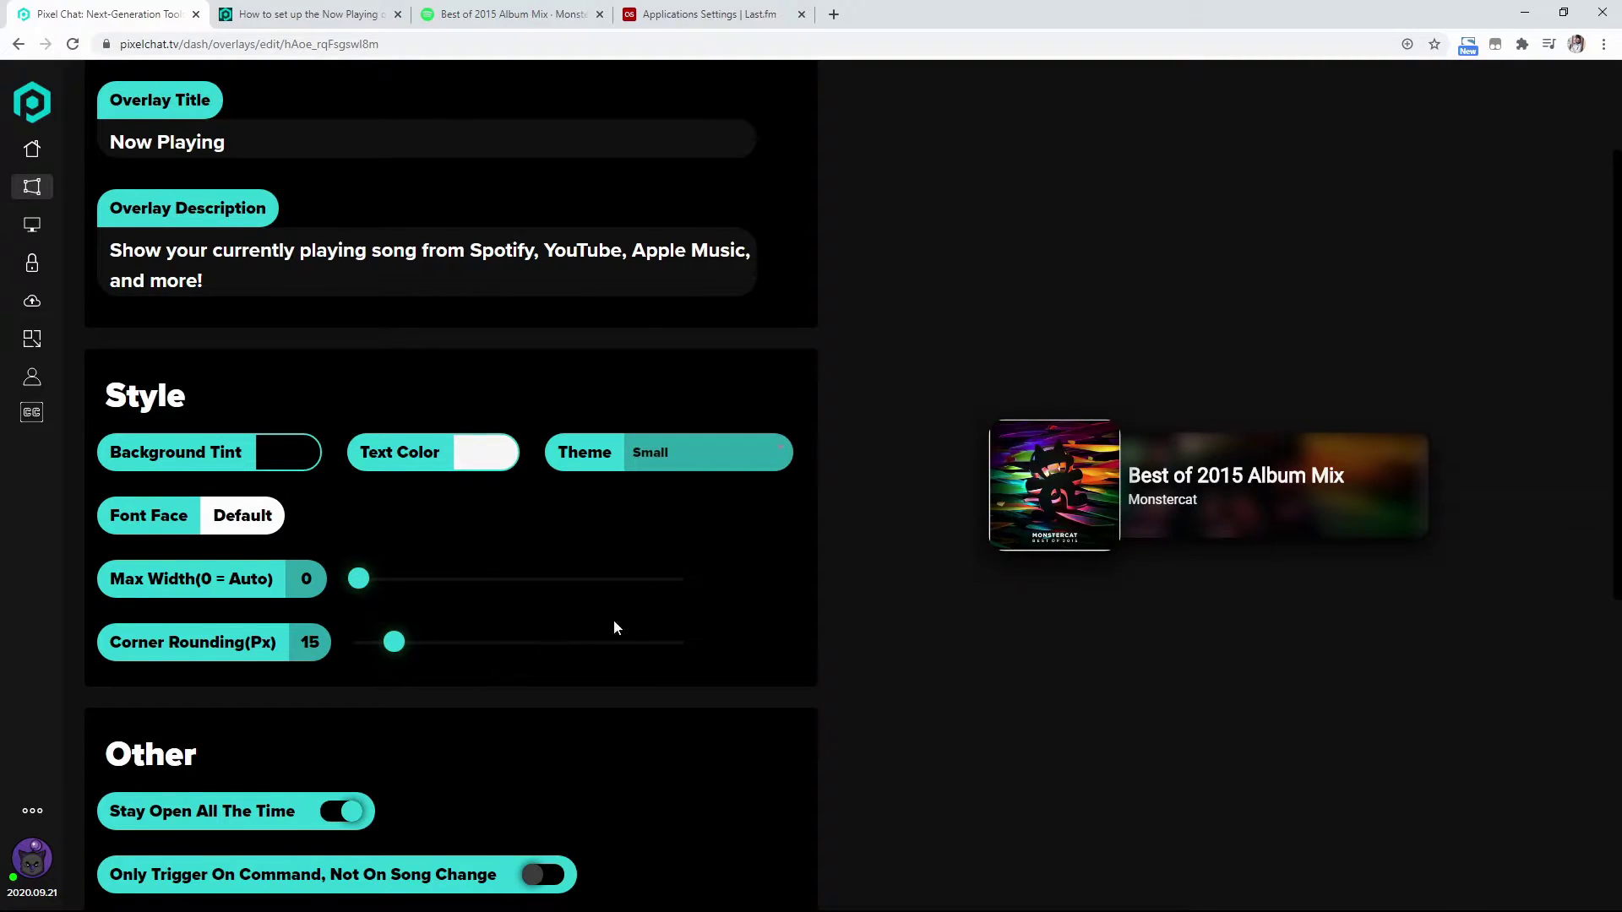
{"action": "scroll", "coordinate": [625, 642], "scroll_direction": "down", "scroll_amount": 5}
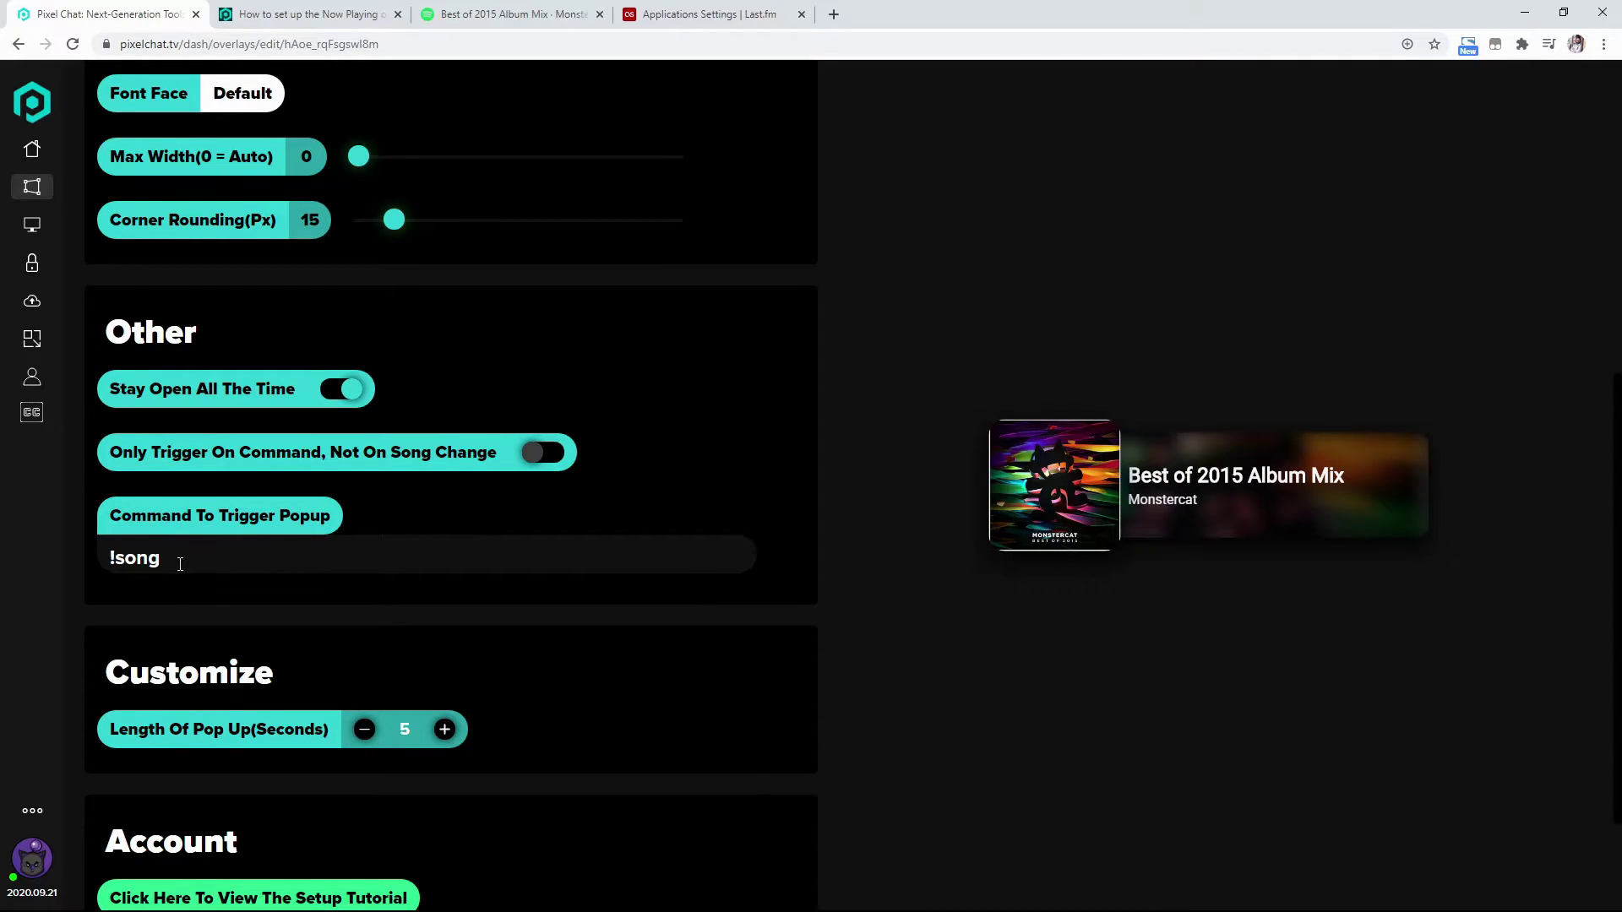
{"action": "scroll", "coordinate": [180, 563], "scroll_direction": "down", "scroll_amount": 2}
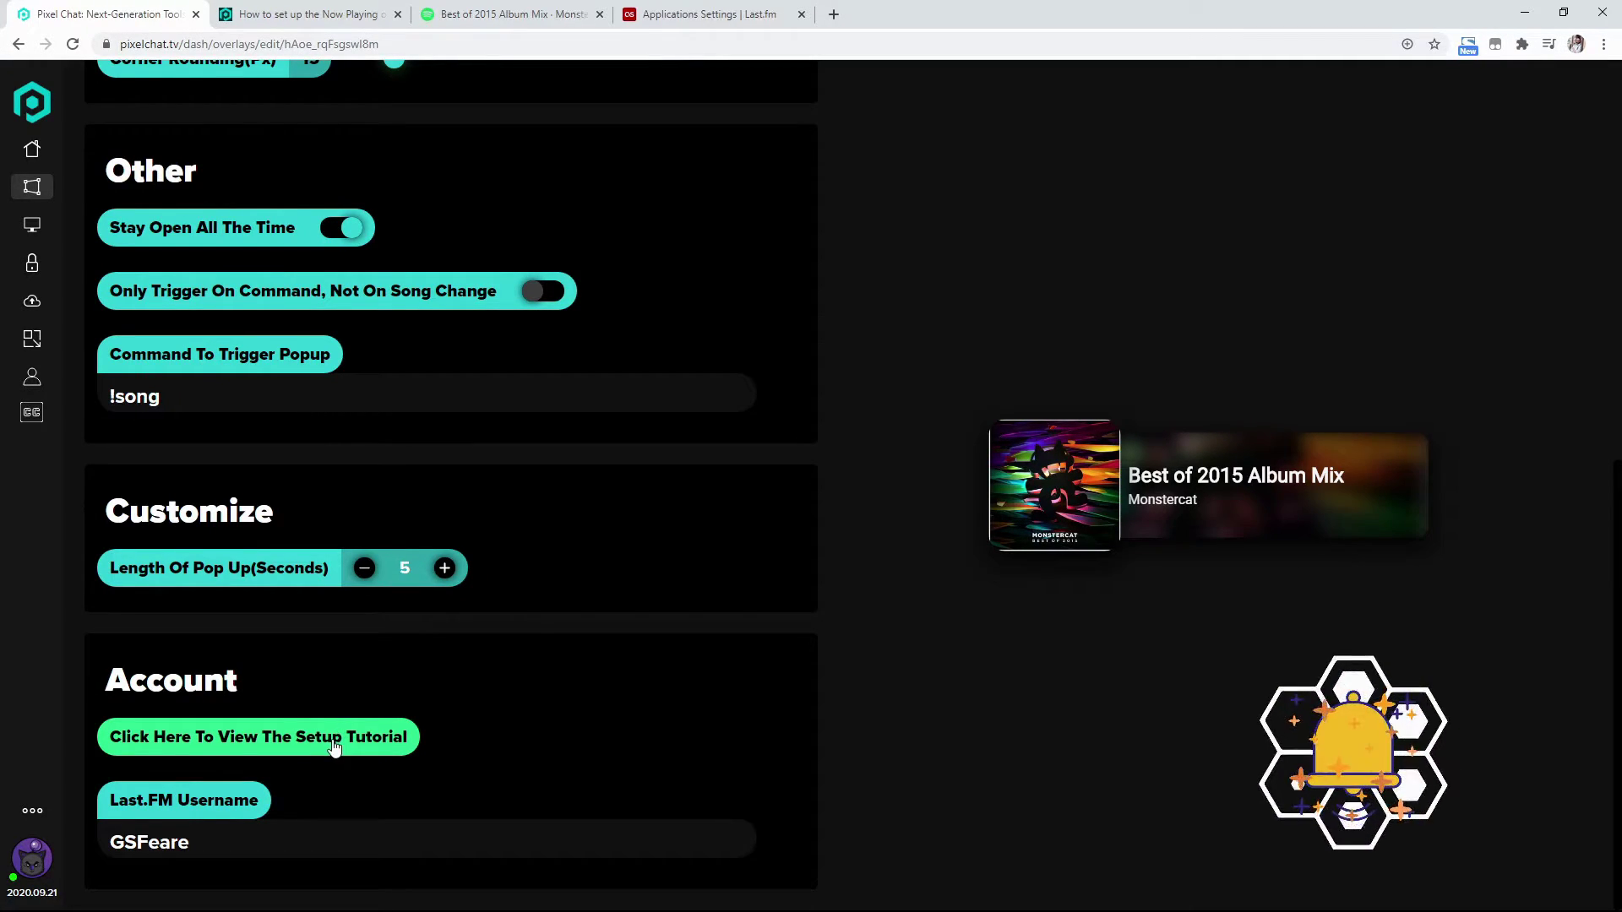
{"action": "left_click", "coordinate": [303, 7]}
{"action": "scroll", "coordinate": [384, 265], "scroll_direction": "up", "scroll_amount": 2}
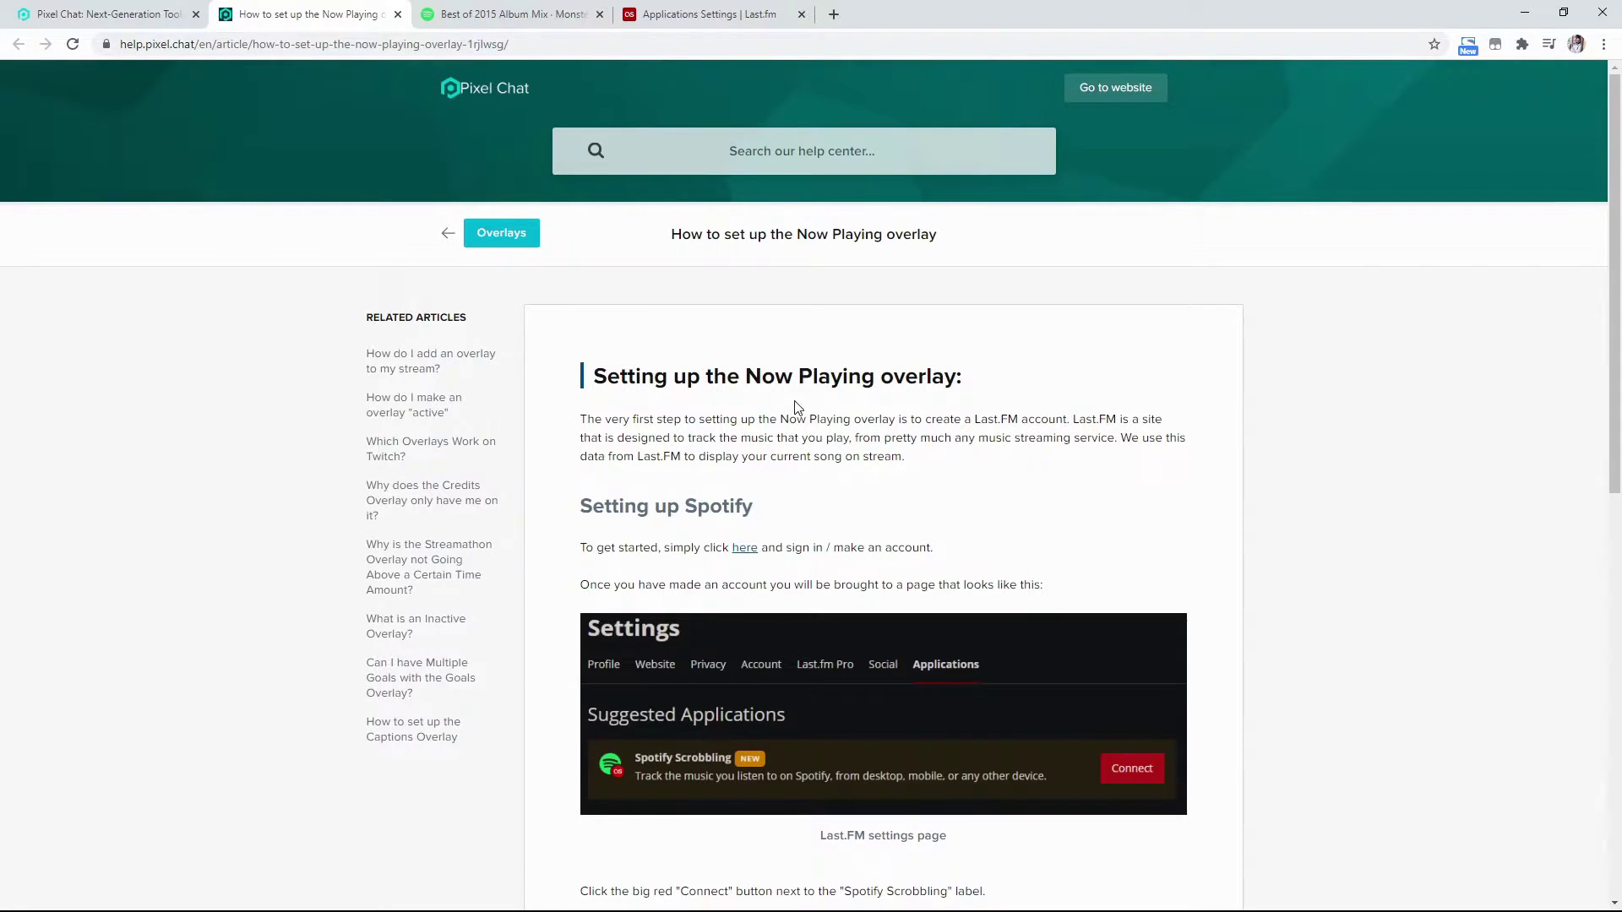
{"action": "scroll", "coordinate": [796, 412], "scroll_direction": "down", "scroll_amount": 1}
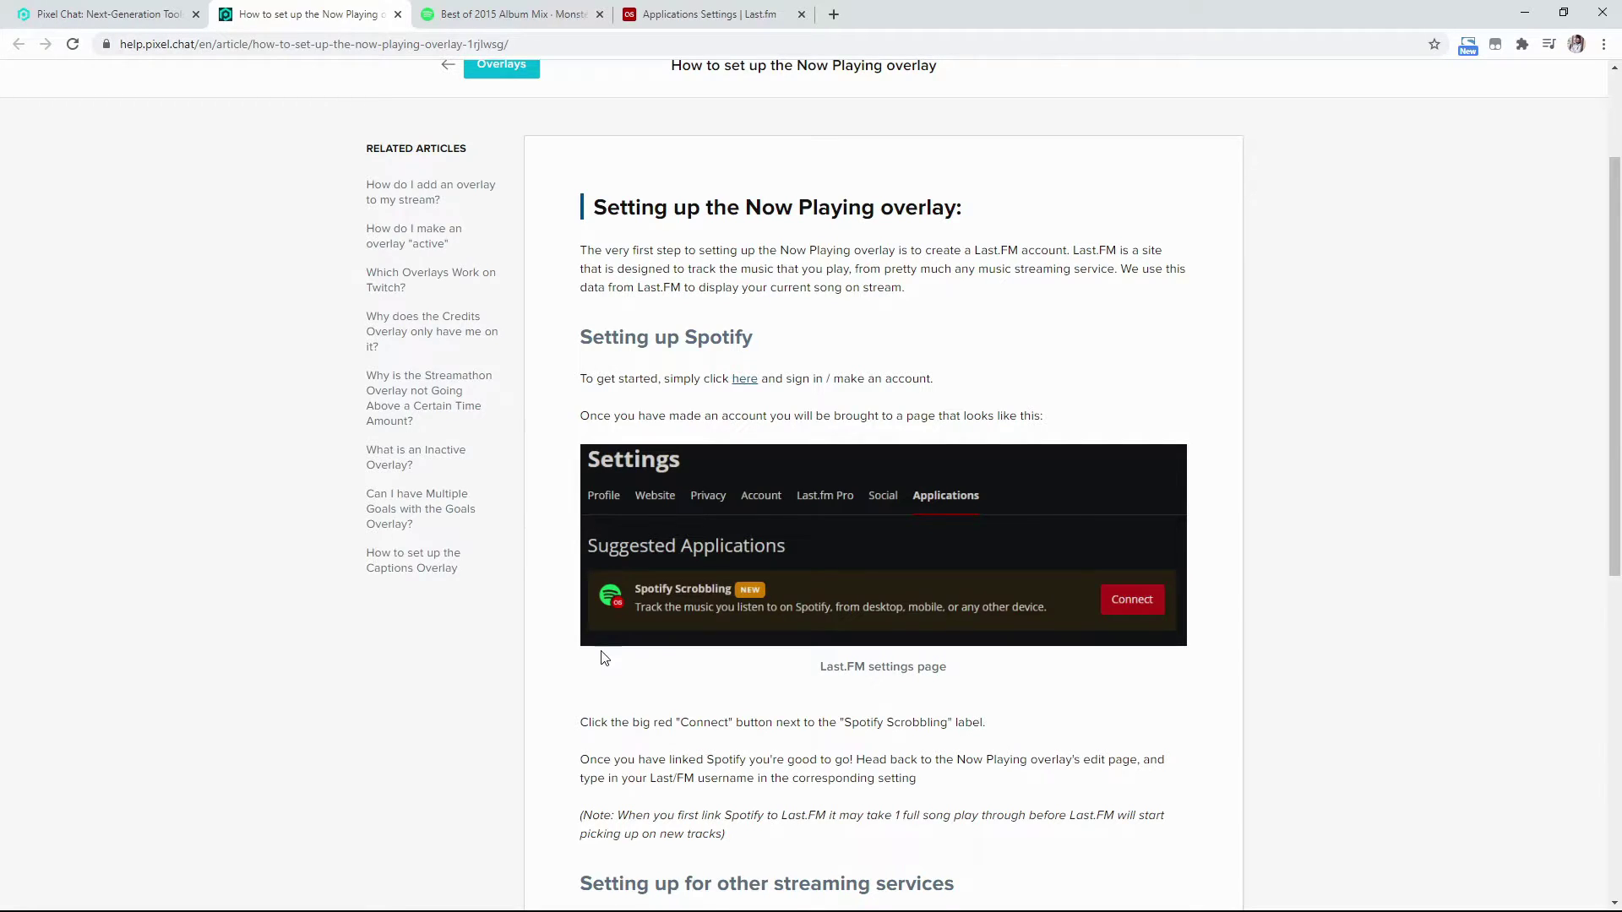
{"action": "left_click", "coordinate": [168, 13]}
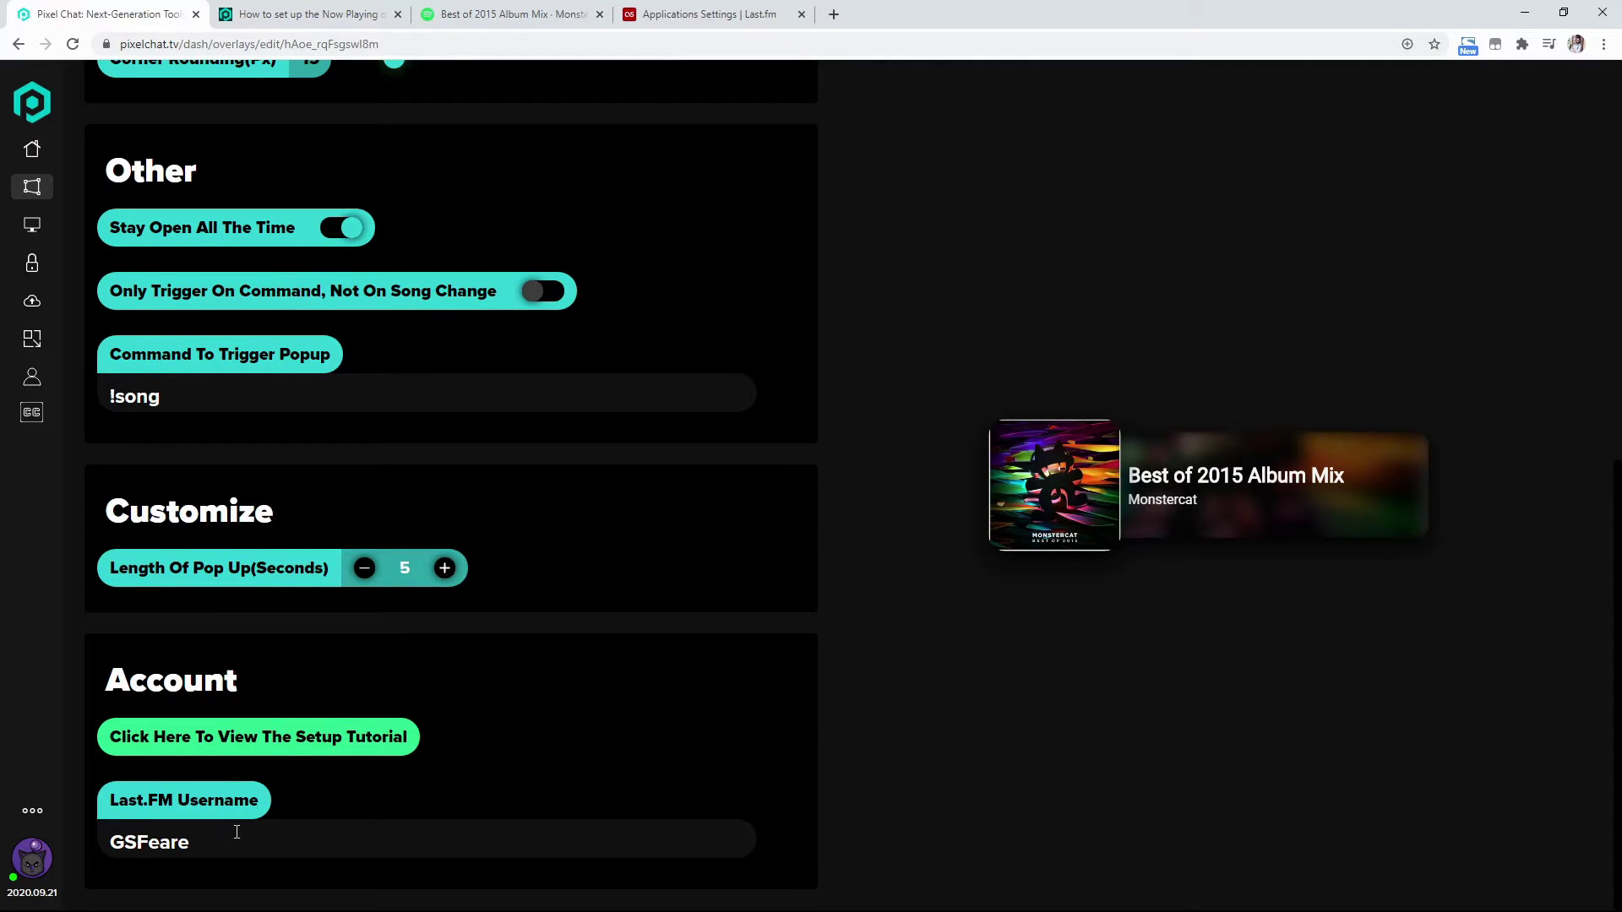
Step: Leave the editor for the Overlays list and copy the Now Playing card's link
{"action": "scroll", "coordinate": [498, 641], "scroll_direction": "up", "scroll_amount": 9}
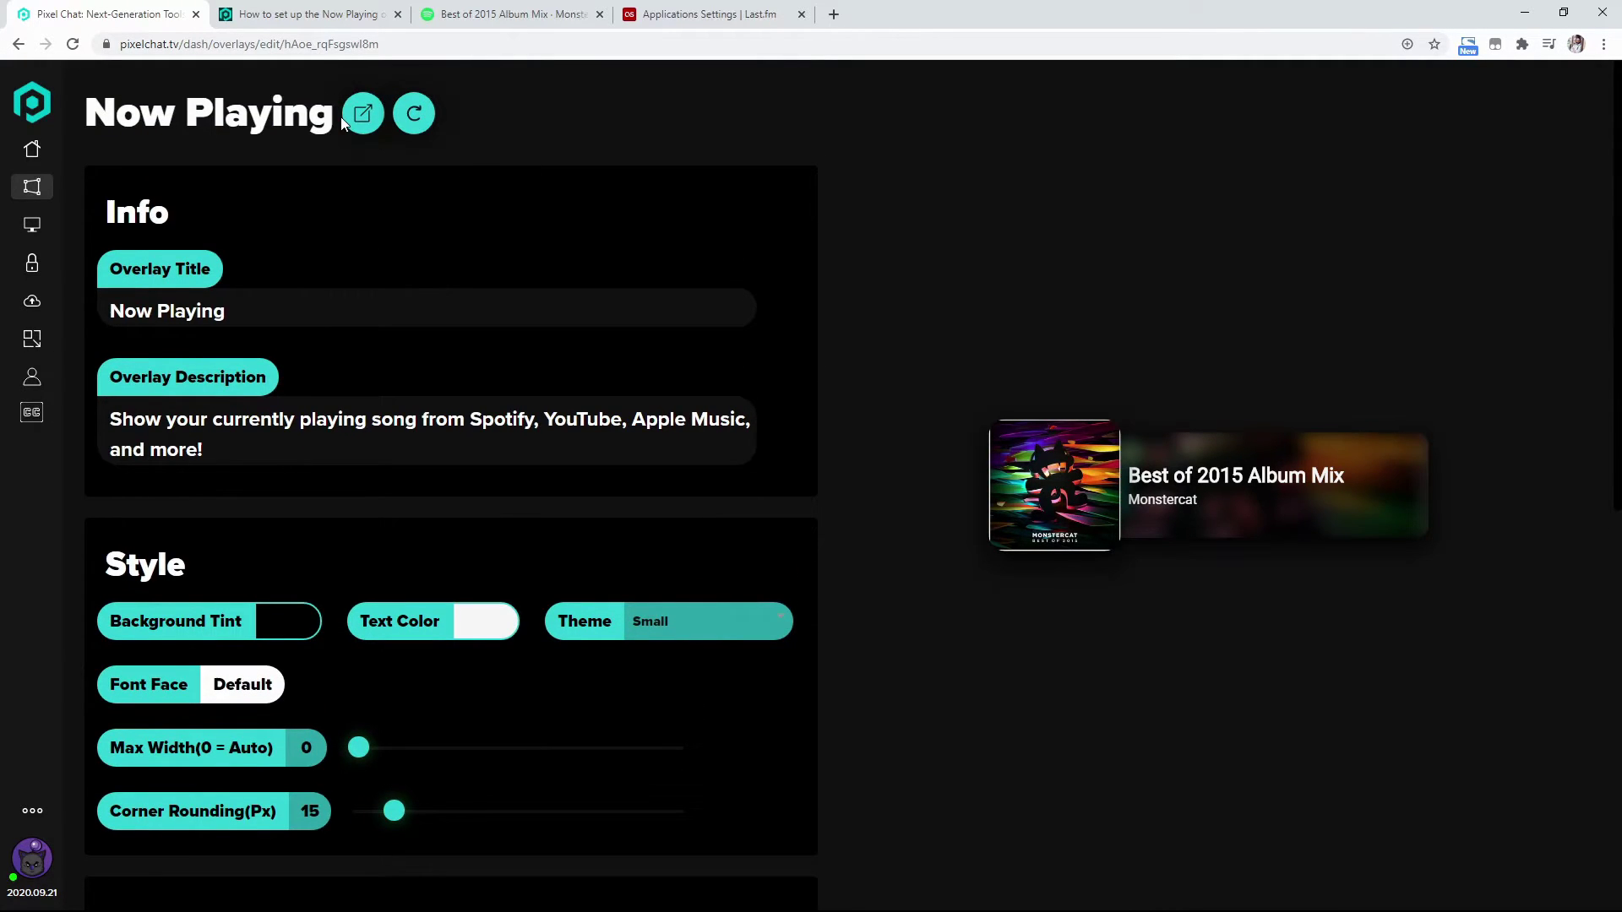
{"action": "left_click", "coordinate": [34, 157]}
{"action": "left_click", "coordinate": [14, 189]}
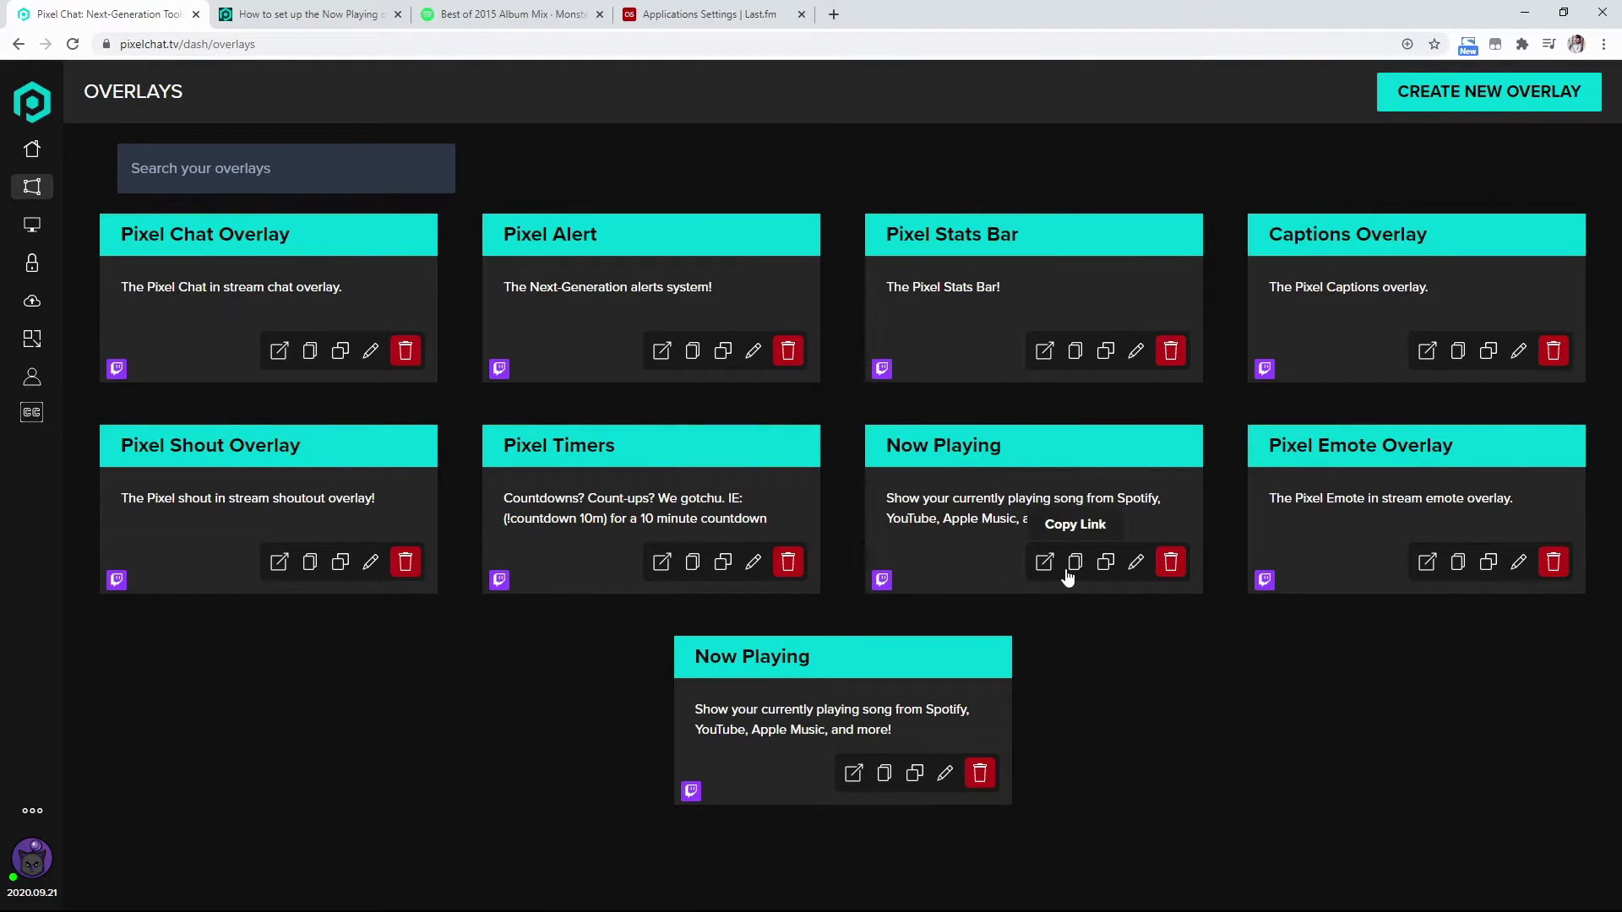
{"action": "left_click", "coordinate": [1075, 563]}
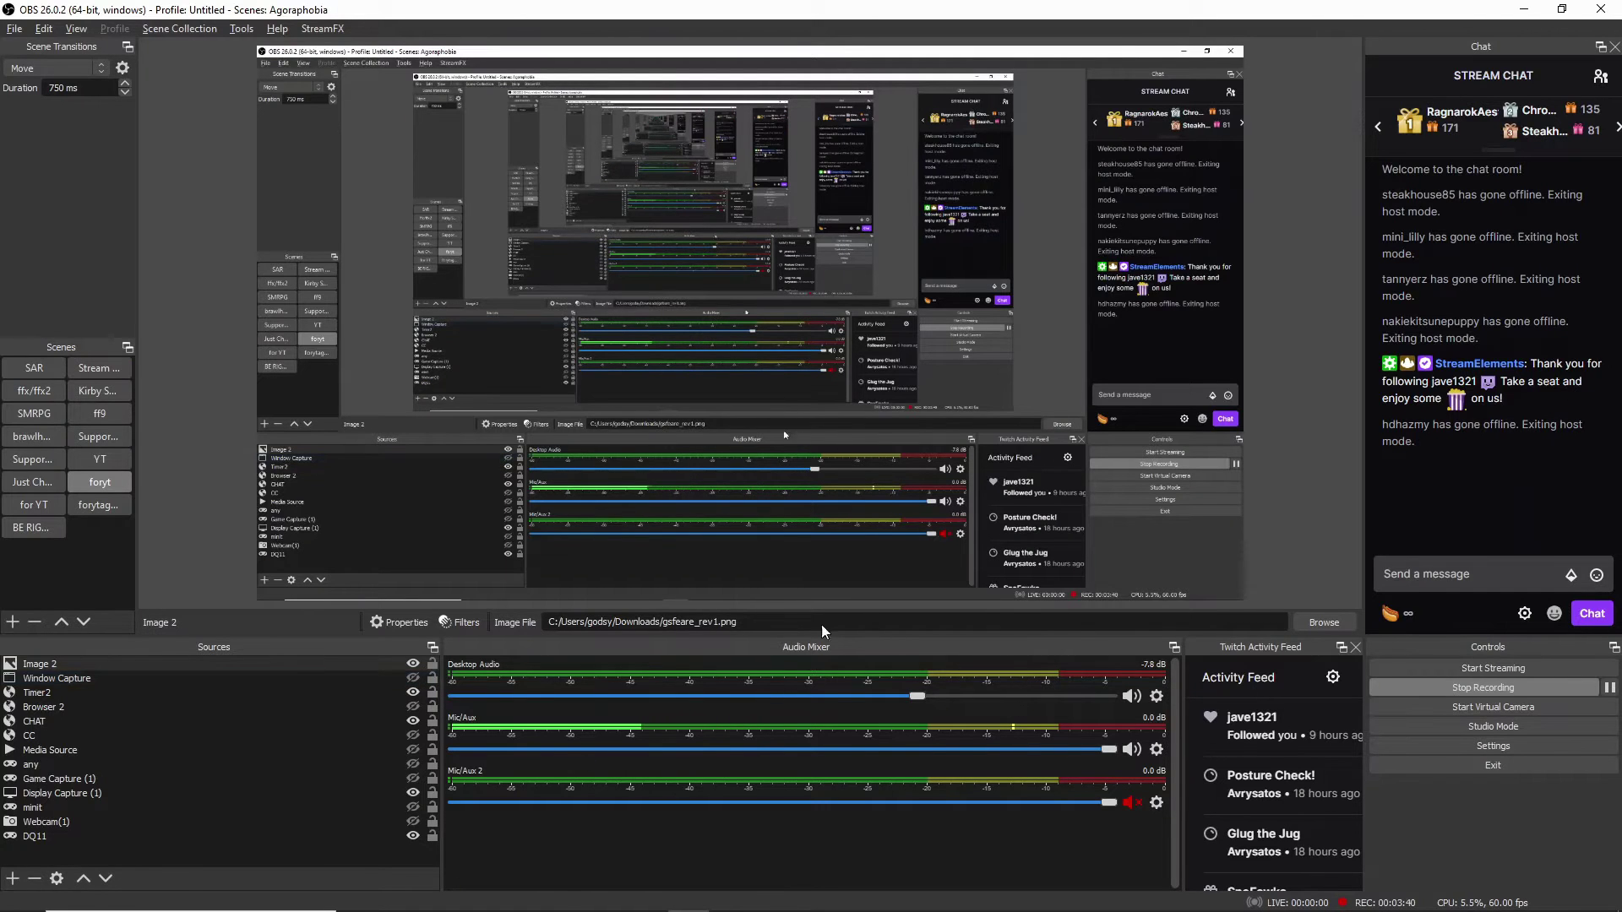
Step: Add a Browser 3 source whose URL is the pasted Now Playing overlay link
{"action": "left_click", "coordinate": [12, 879]}
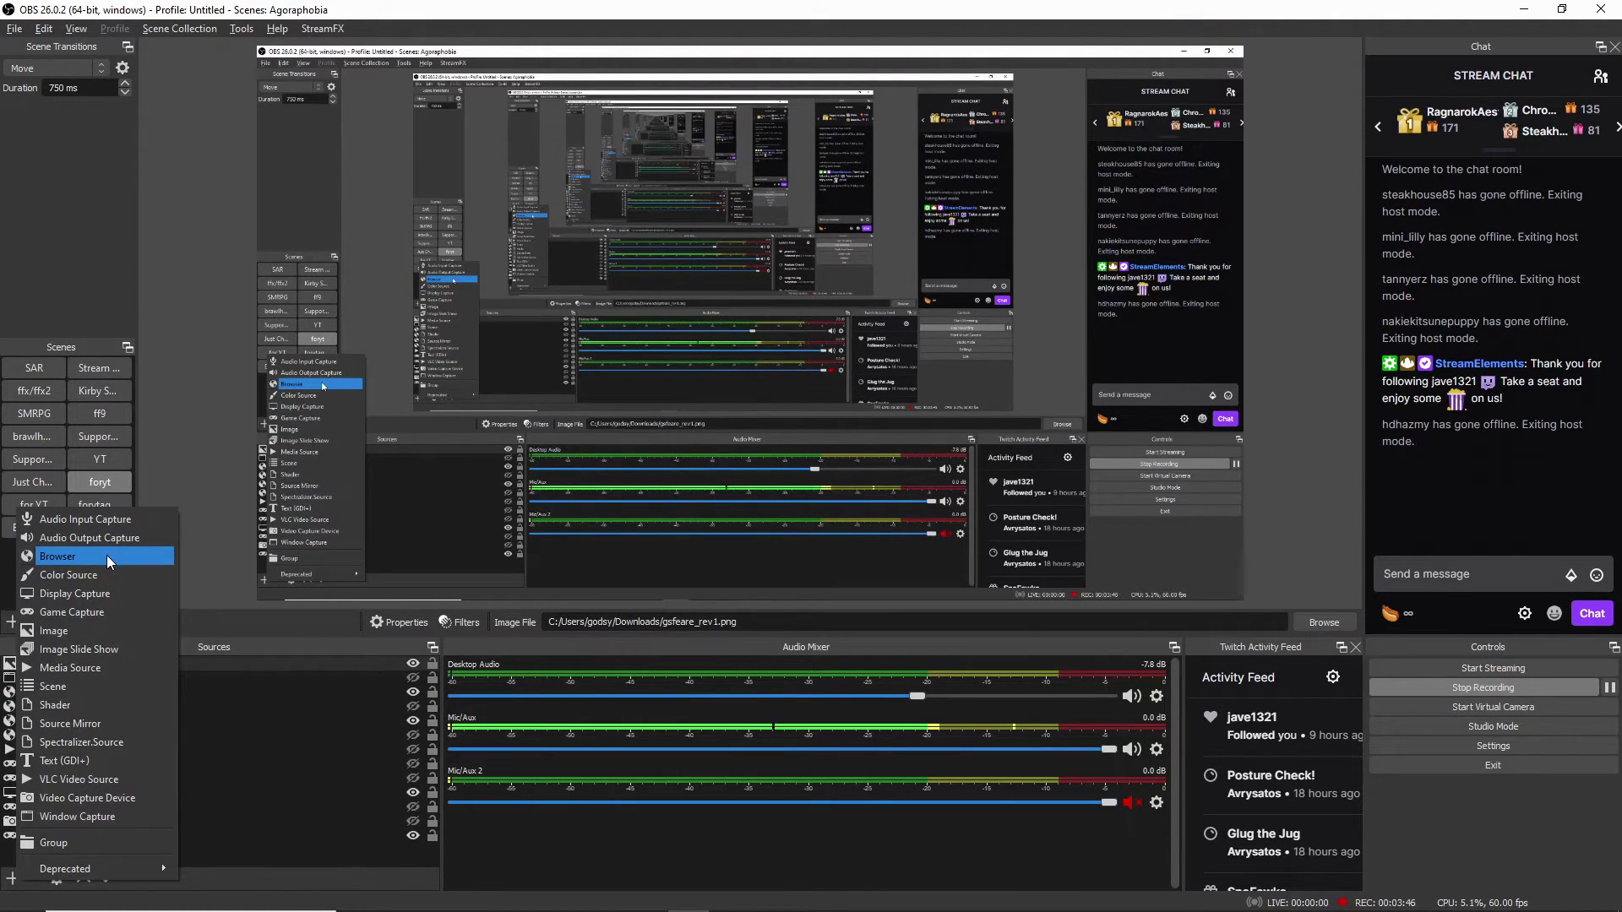
{"action": "left_click", "coordinate": [572, 856]}
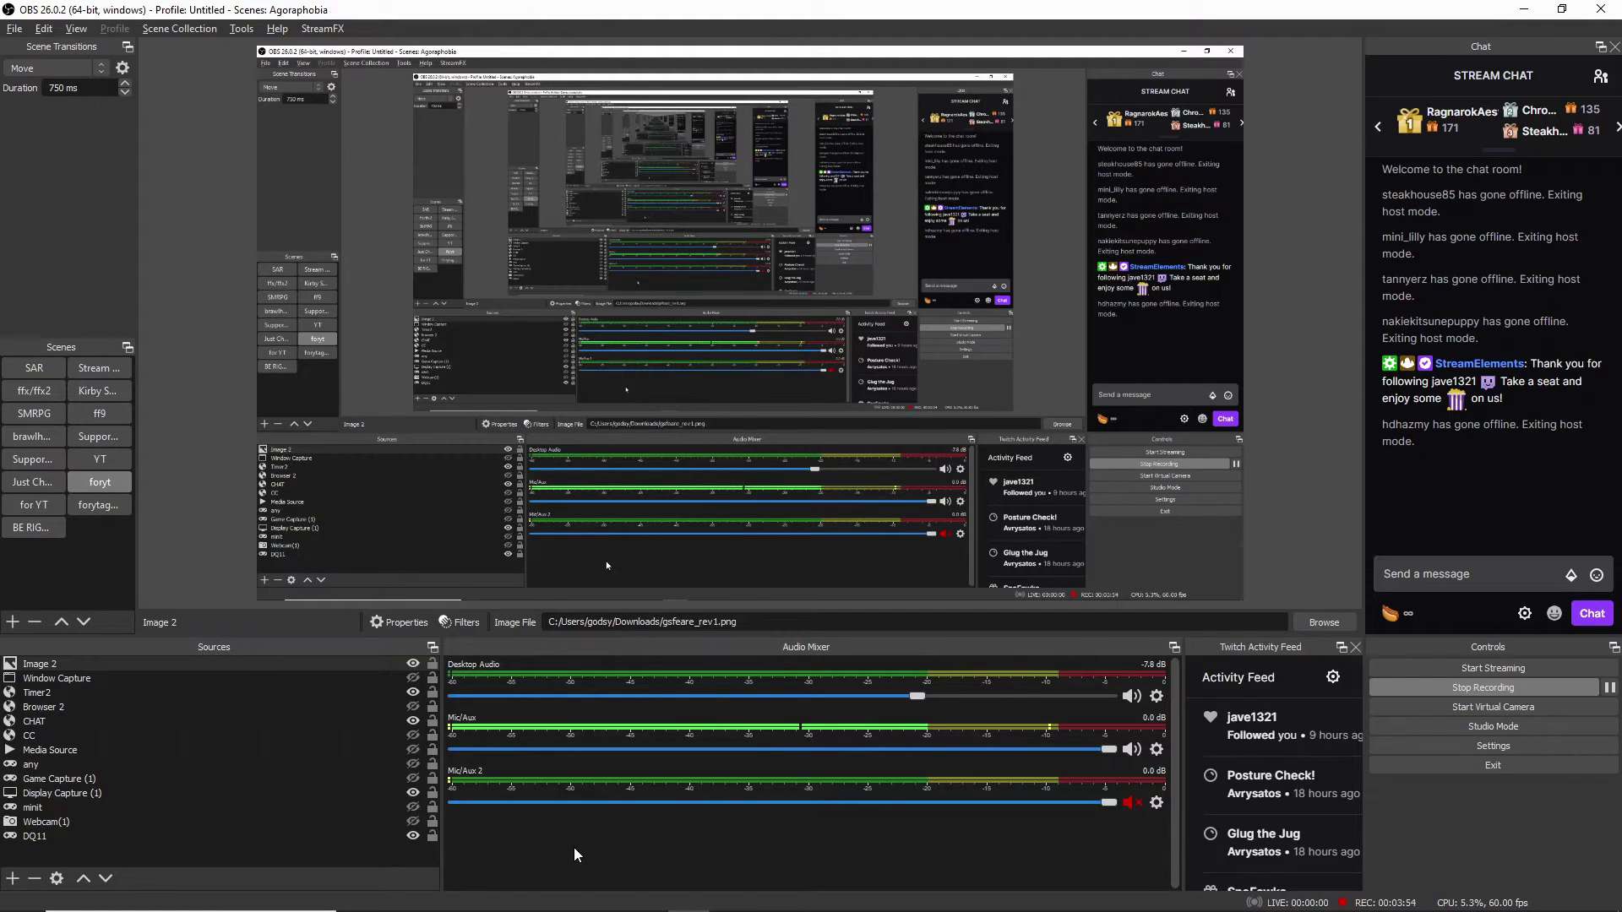
{"action": "left_click", "coordinate": [13, 879]}
{"action": "left_click", "coordinate": [73, 561]}
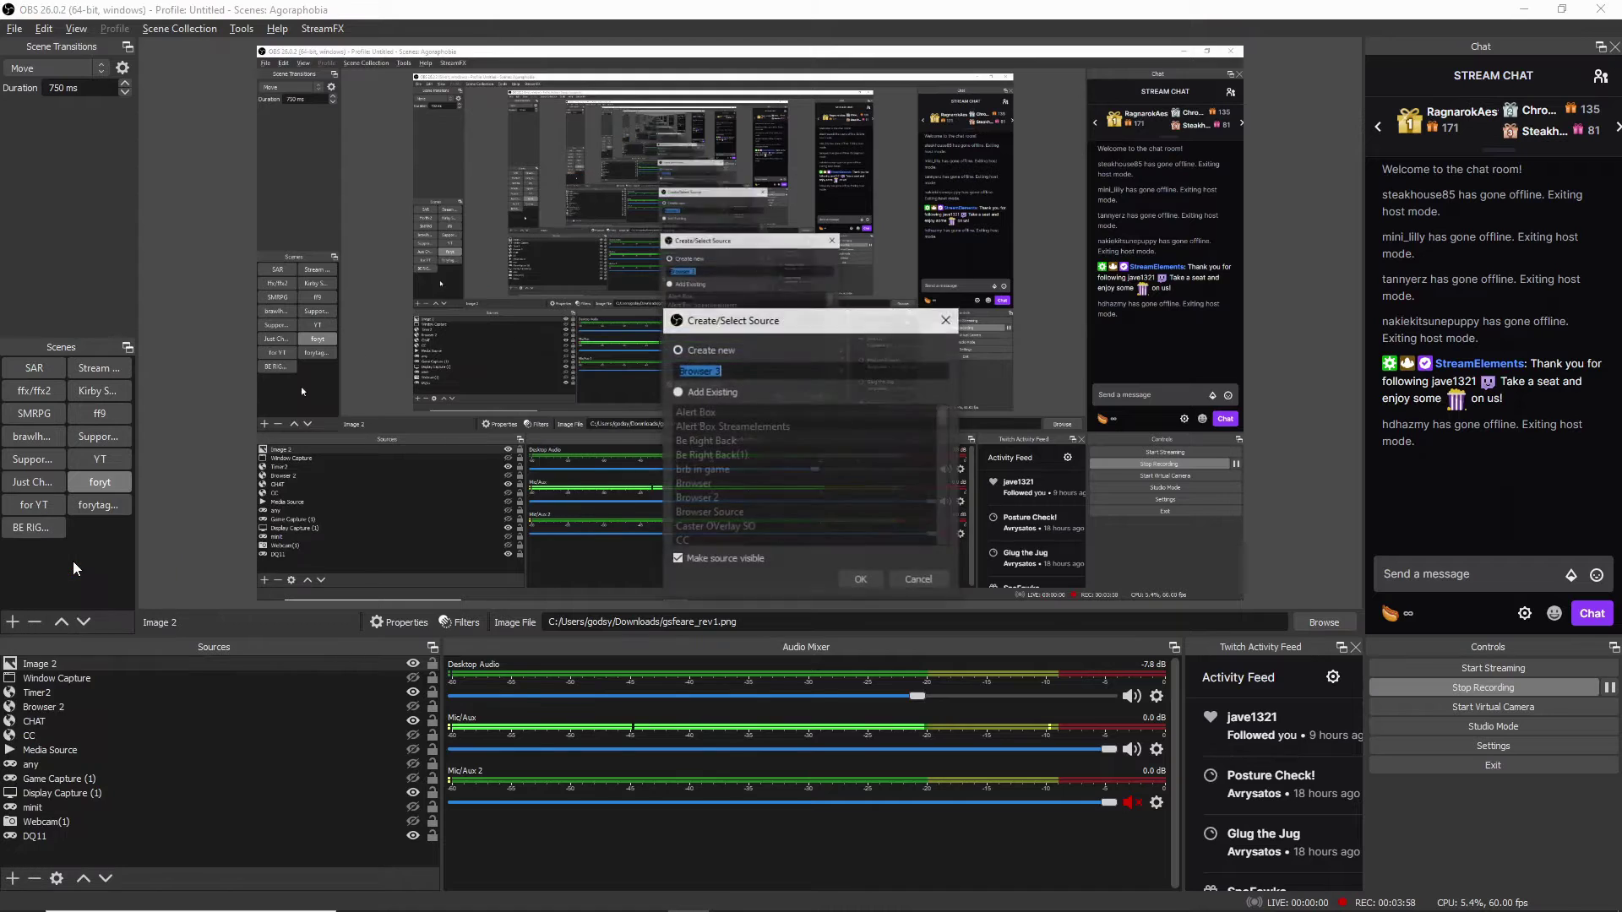
{"action": "left_click", "coordinate": [870, 581]}
{"action": "key", "text": "ctrl+a"}
{"action": "key", "text": "ctrl+v"}
{"action": "left_click", "coordinate": [1523, 893]}
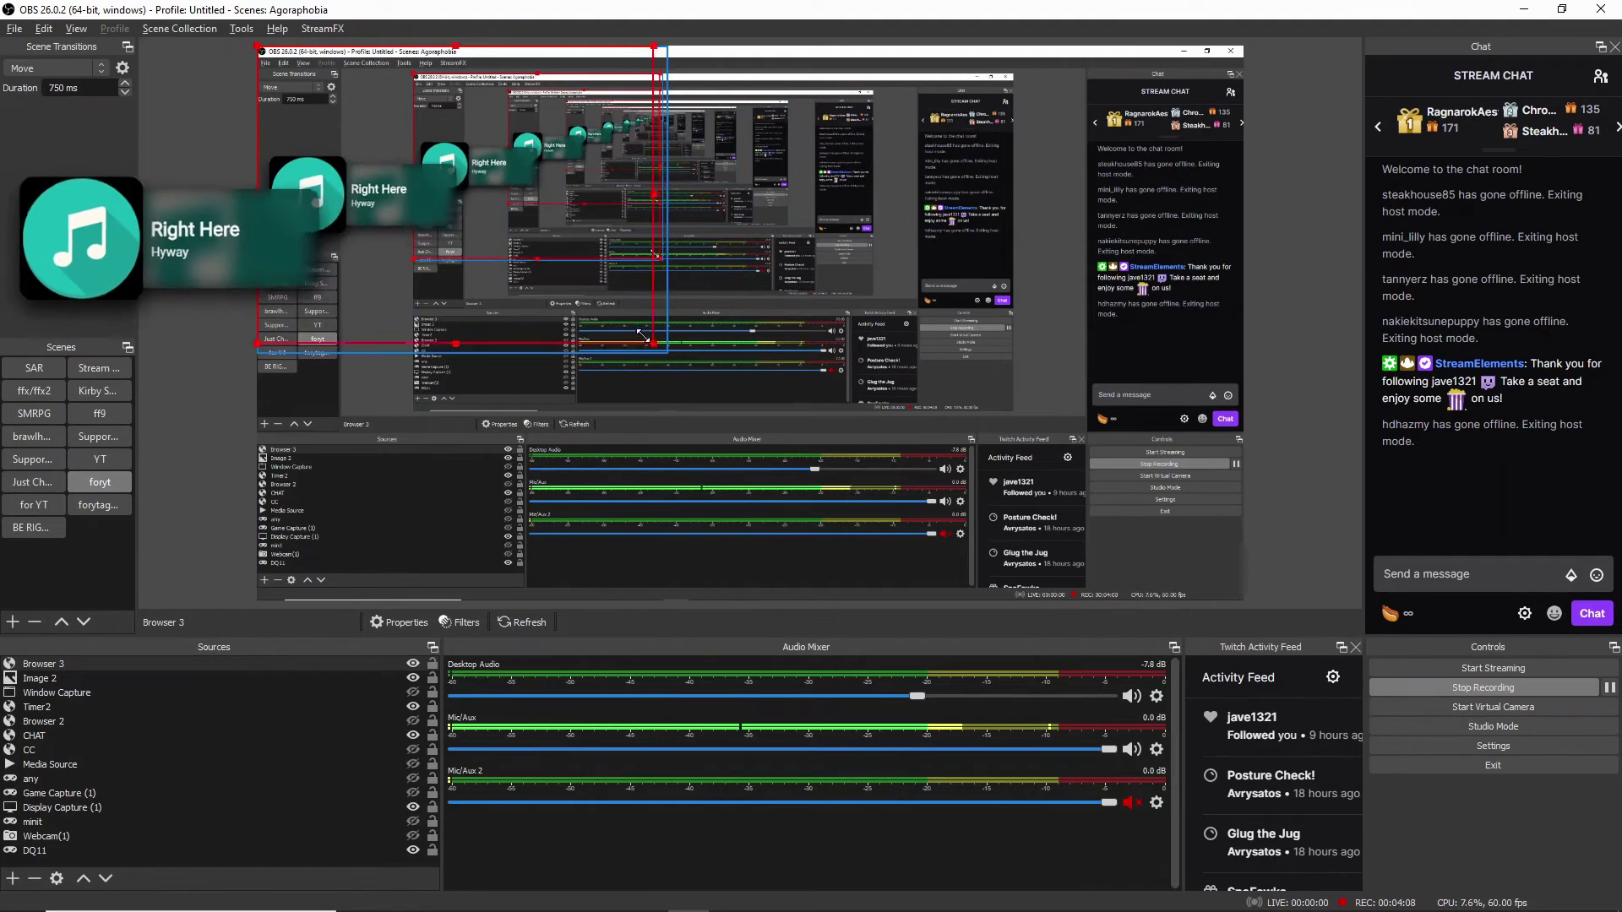
Step: Drag the Browser 3 Now Playing card to the scene's bottom-left corner
{"action": "left_click_drag", "start_coordinate": [370, 295], "coordinate": [326, 115]}
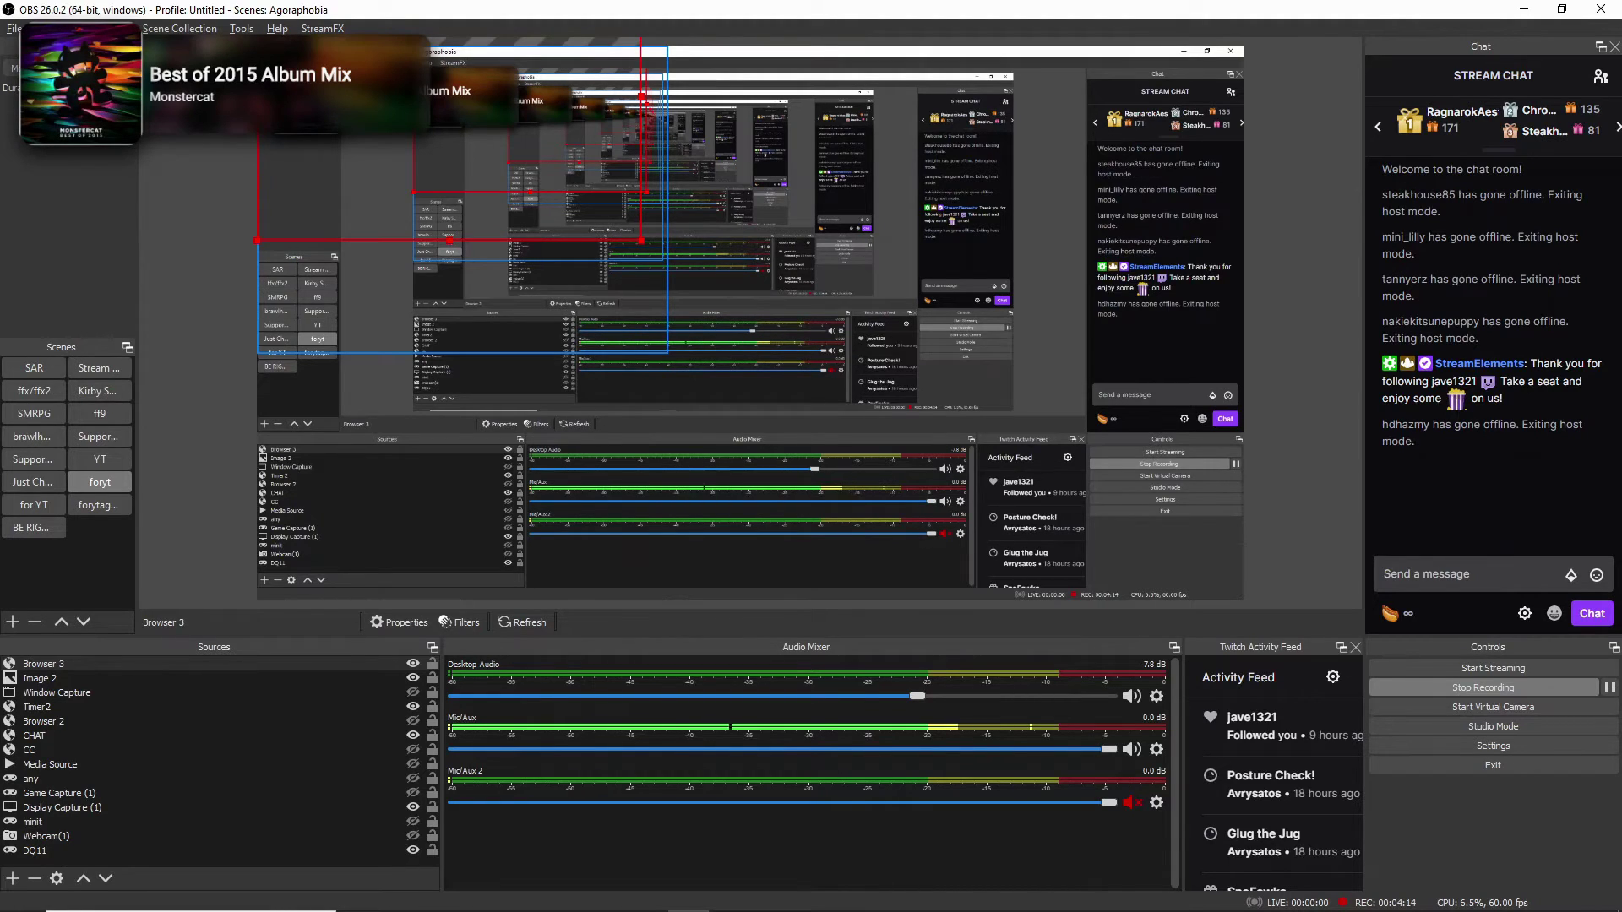
{"action": "left_click_drag", "start_coordinate": [330, 197], "coordinate": [319, 567]}
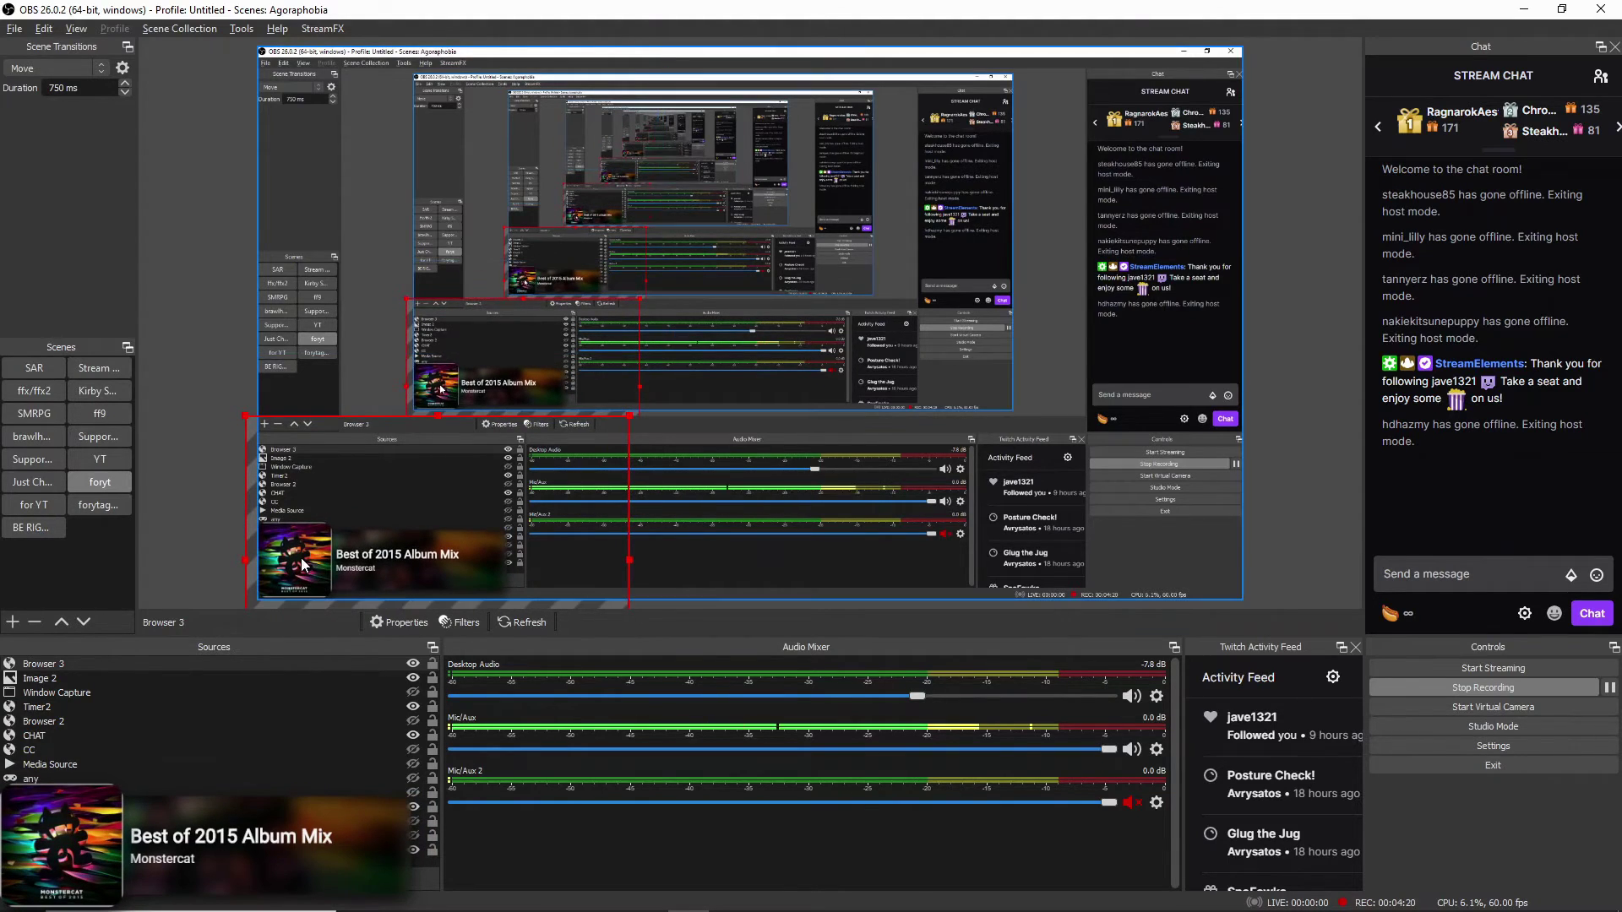